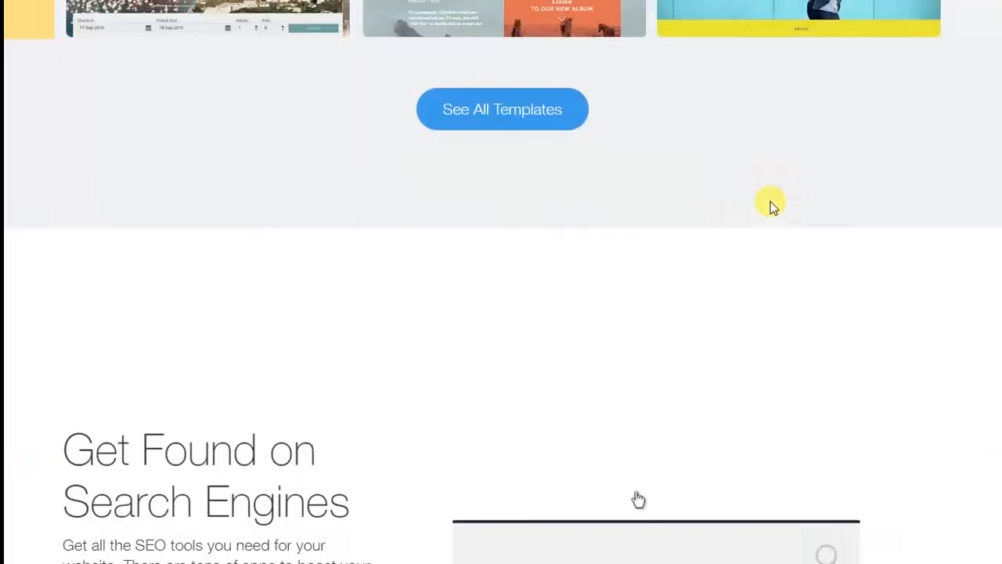
Scroll through the Wix homepage's templates and 'Get Found on Search Engines' SEO section
scroll(839, 265, "down", 15)
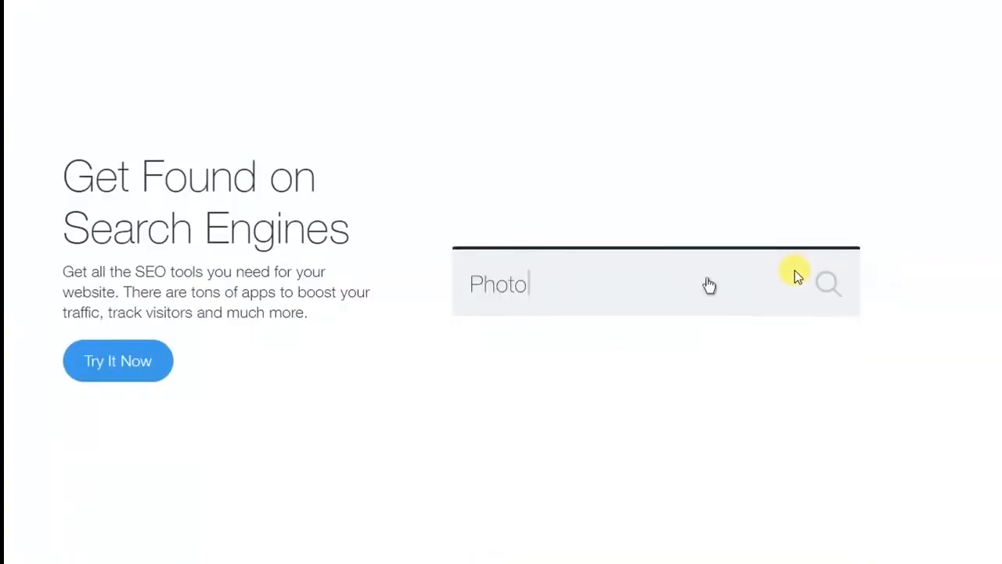
scroll(793, 247, "up", 20)
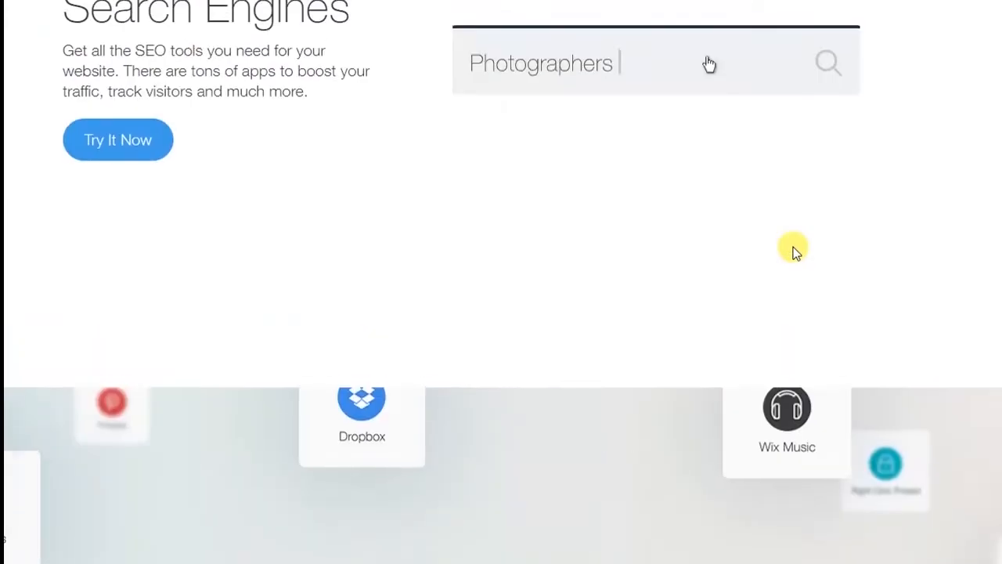
scroll(793, 249, "up", 2)
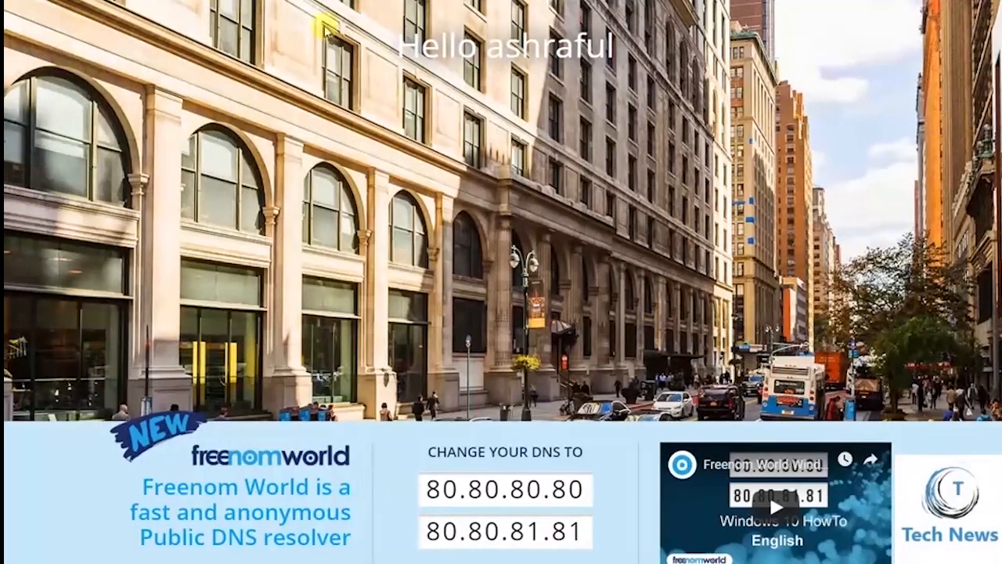
Go to Freenom's Register a New Domain page from the Services menu
mouse_move(796, 1)
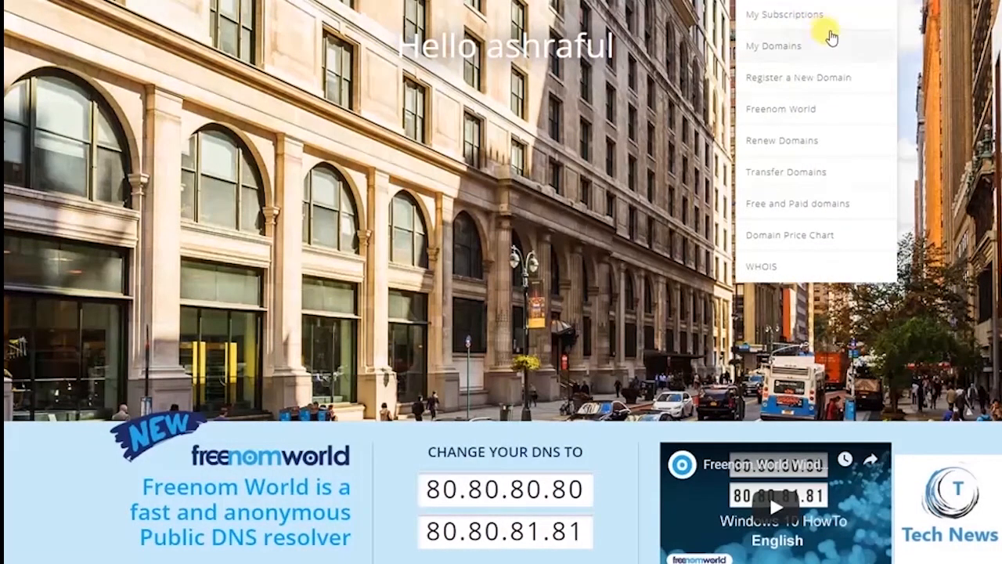
left_click(808, 86)
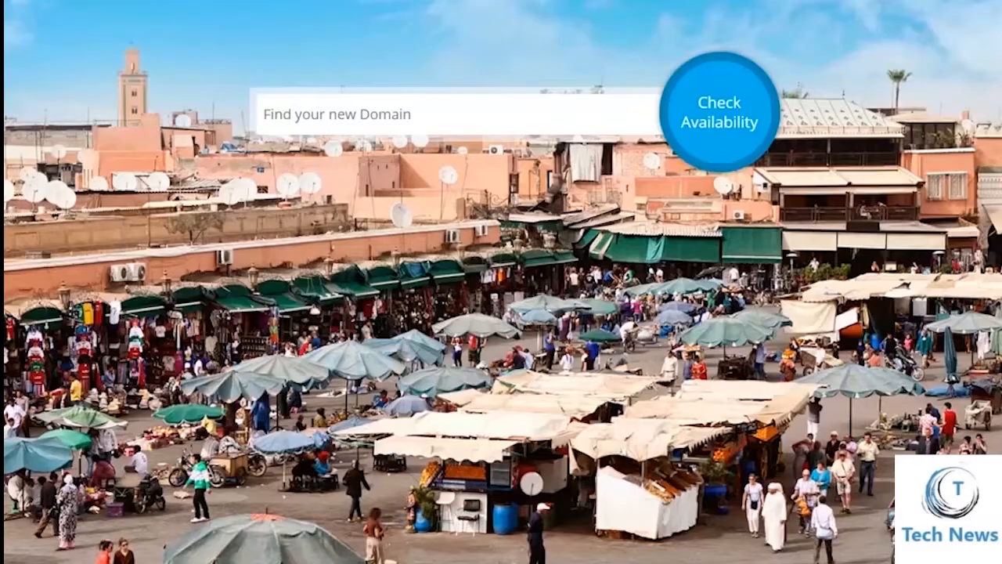
Search availability for technews2020 and add the free technews2020.cf to the cart
left_click(351, 103)
type("technews")
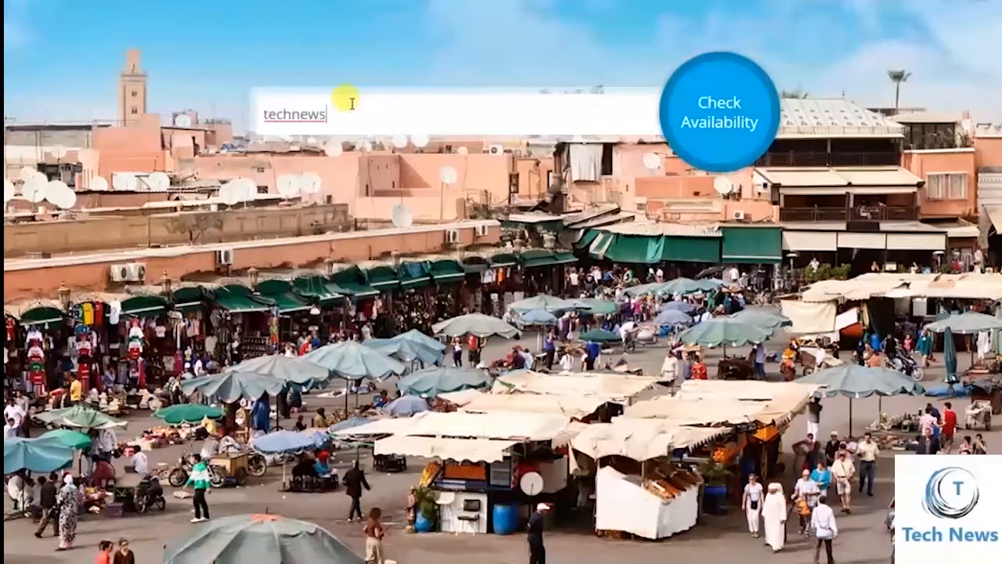
type("2020")
left_click(740, 116)
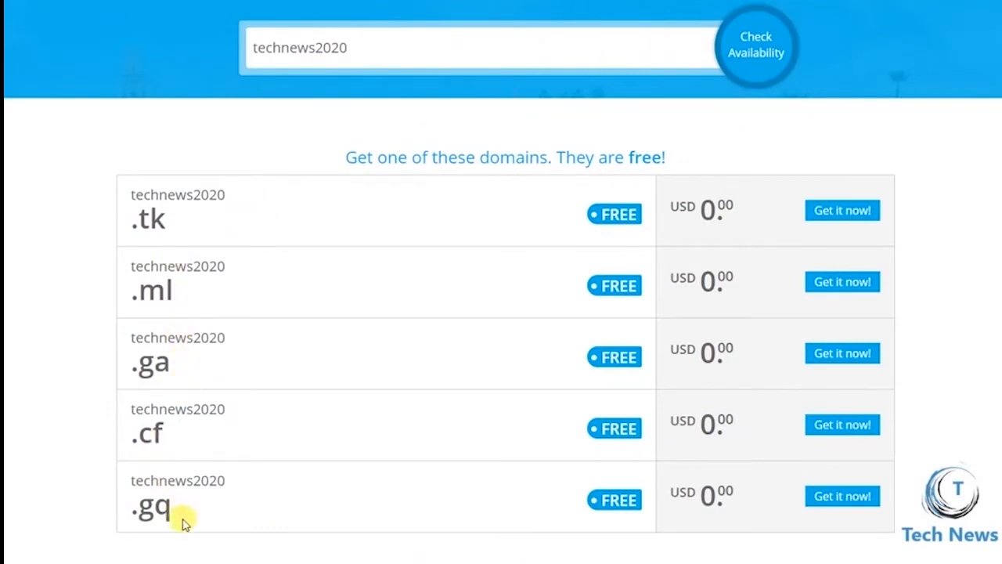
left_click(855, 426)
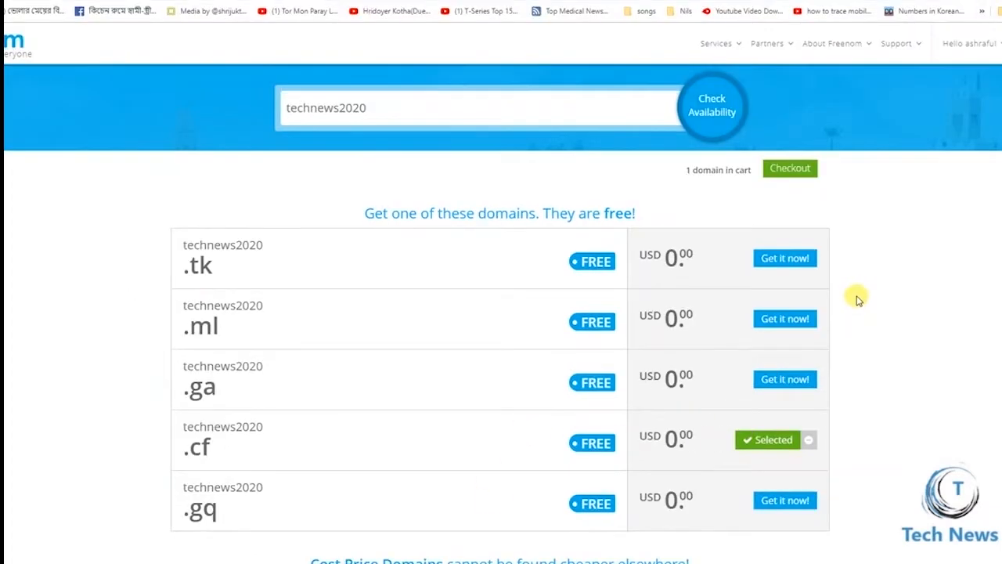
scroll(858, 296, "down", 2)
scroll(799, 246, "up", 2)
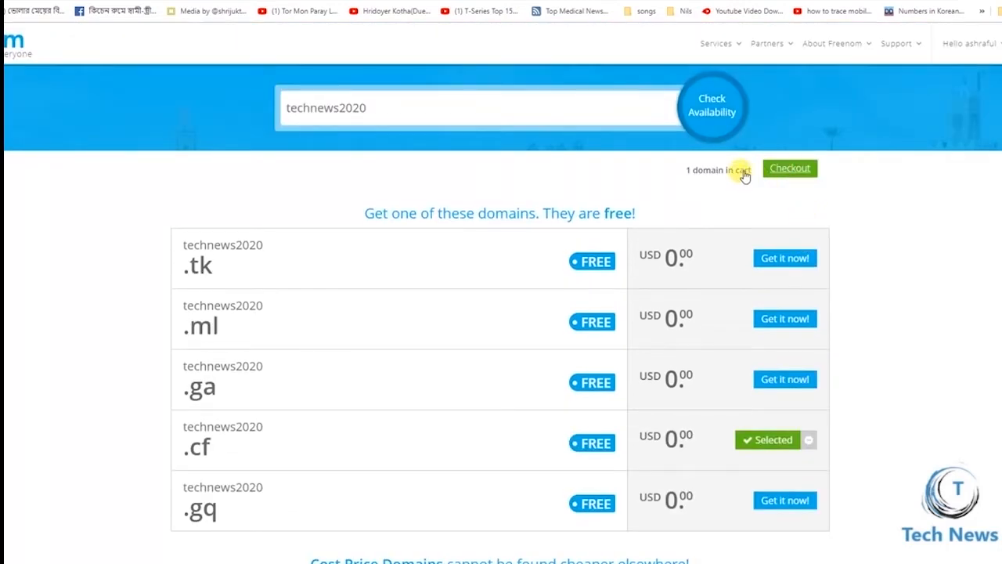
Check out and choose the 12 Months @ FREE period for technews2020.cf
left_click(743, 172)
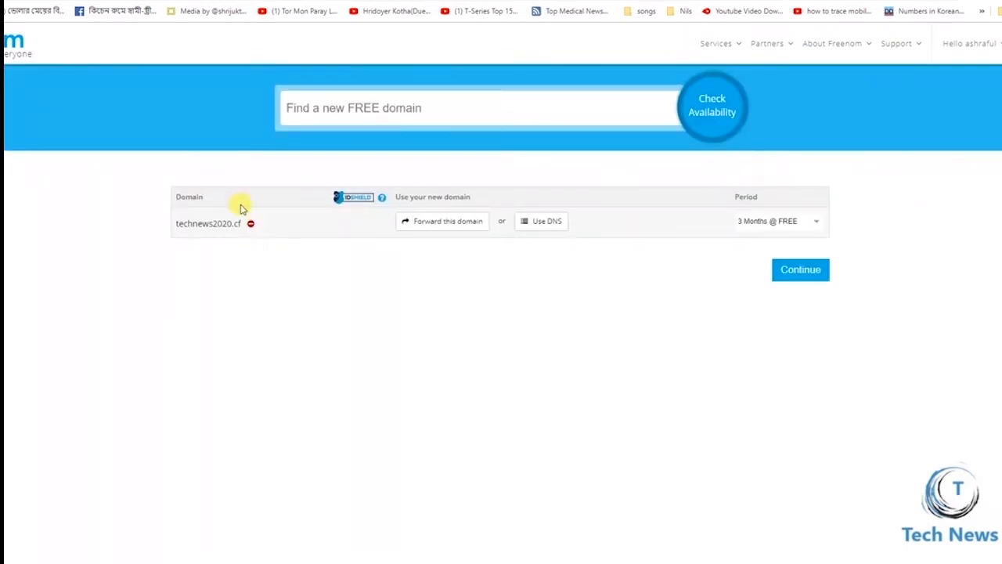
left_click(773, 224)
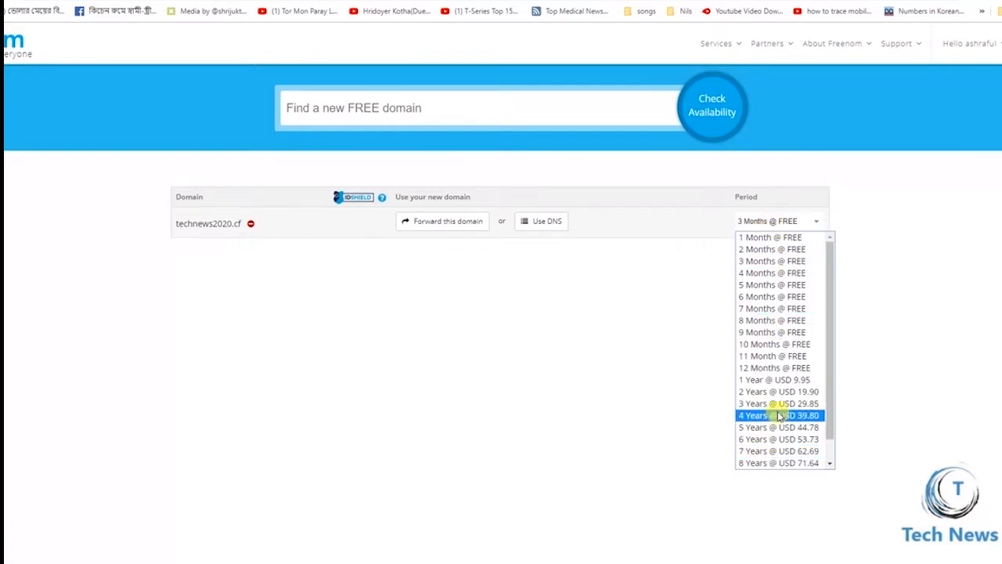
left_click(793, 368)
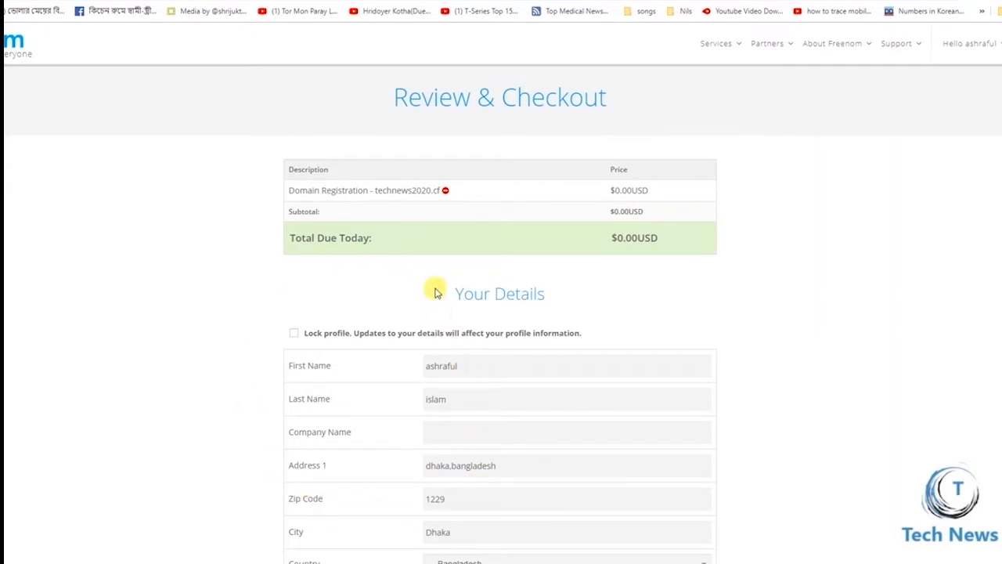
Set State/Region to Dhaka and accept the Terms & Conditions
scroll(436, 292, "down", 3)
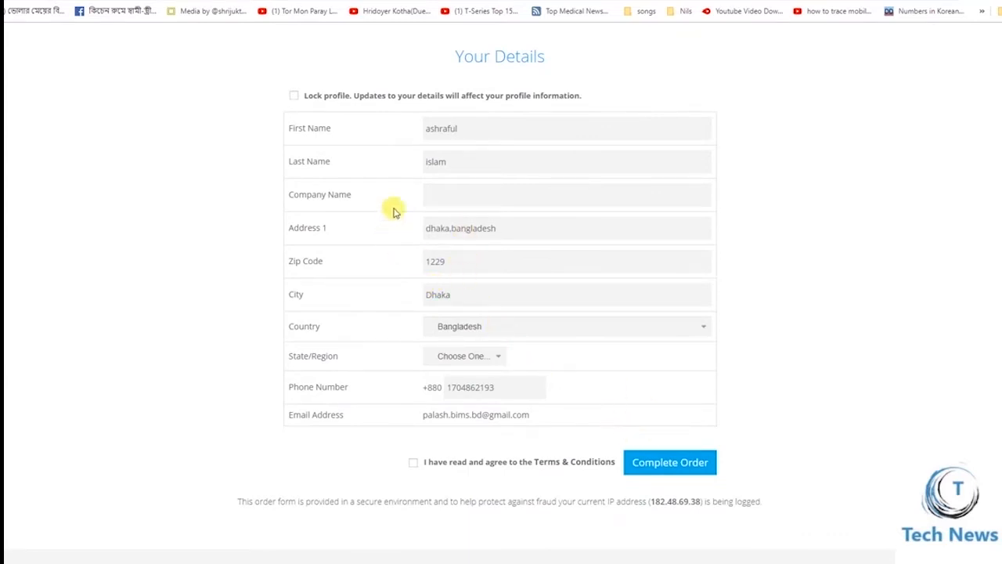
left_click(449, 194)
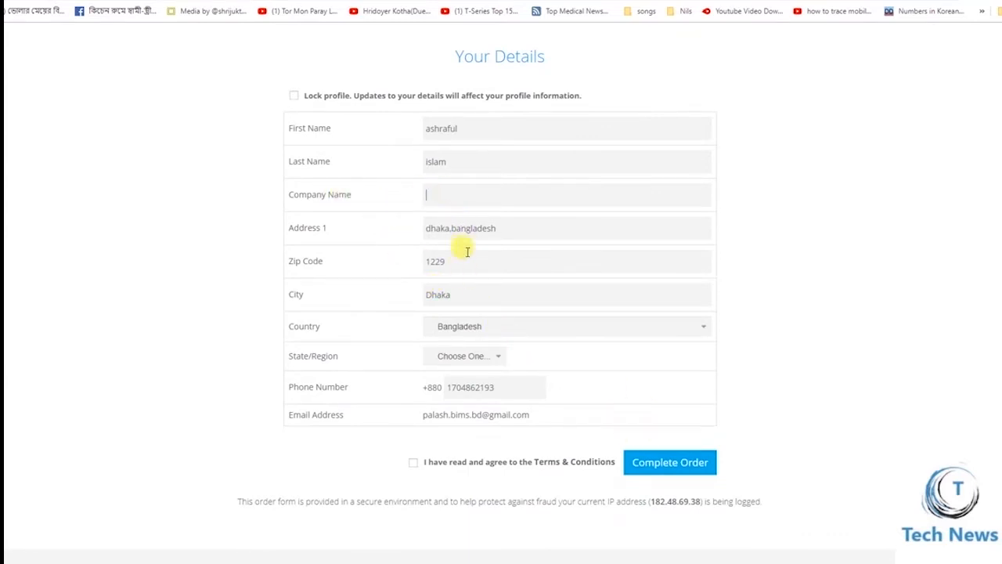
left_click(497, 359)
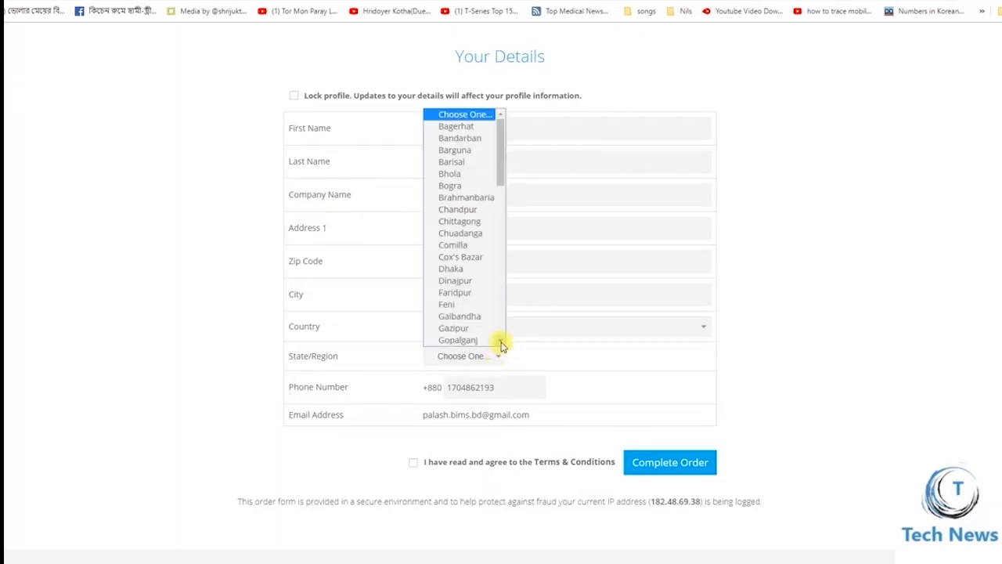
key("d")
left_click(452, 271)
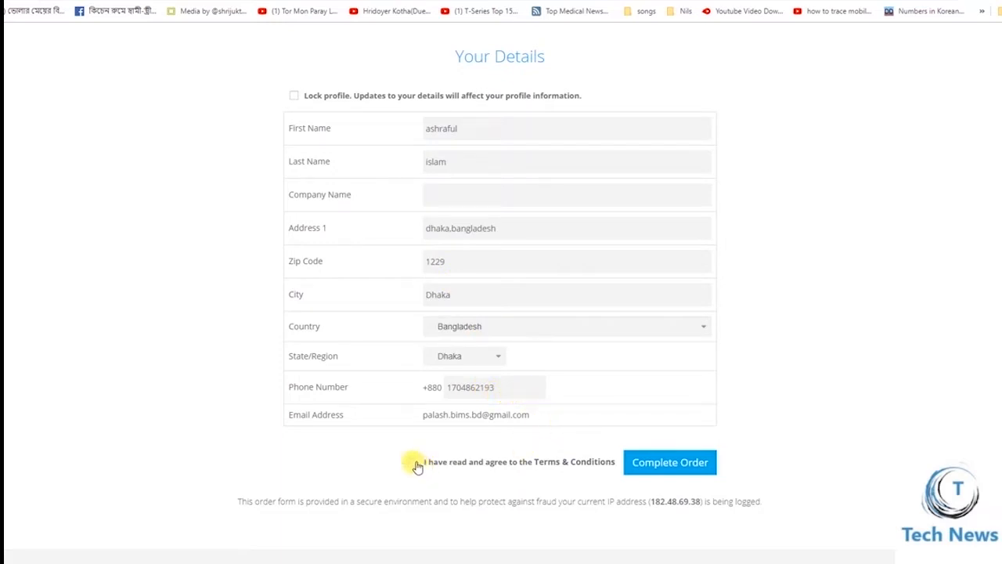
left_click(415, 464)
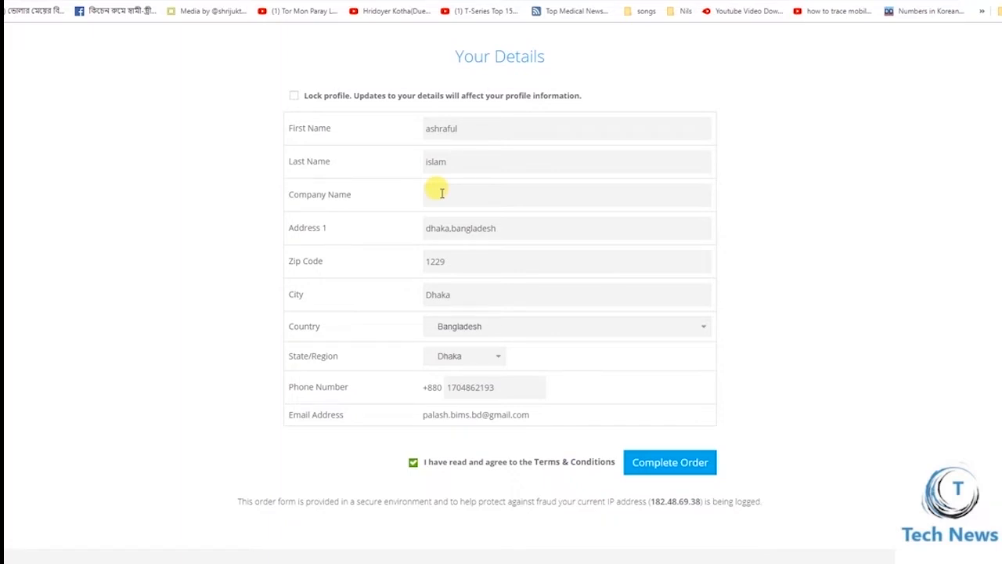
Enter 'technews' as the Company Name on the checkout form
scroll(705, 243, "up", 3)
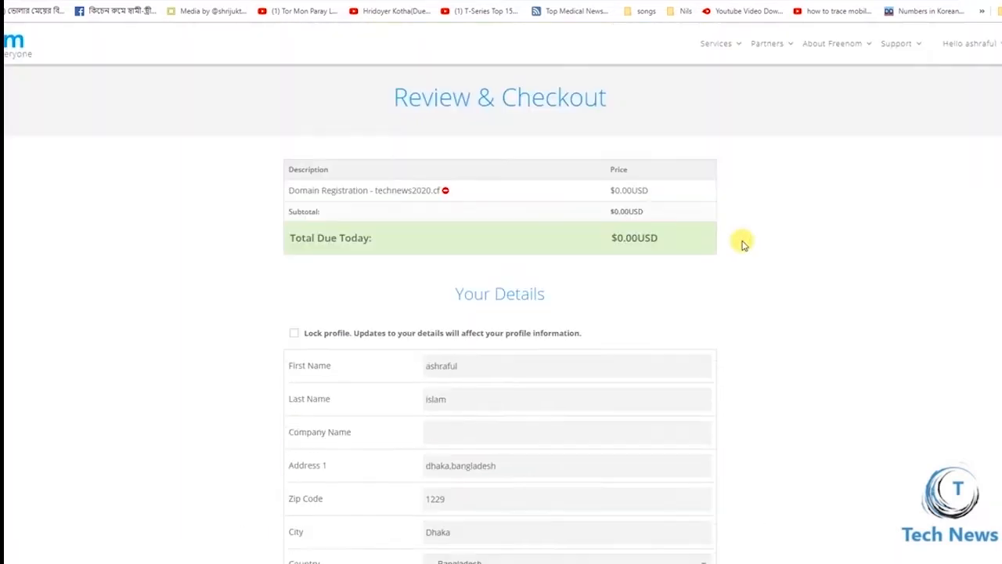
scroll(732, 235, "down", 4)
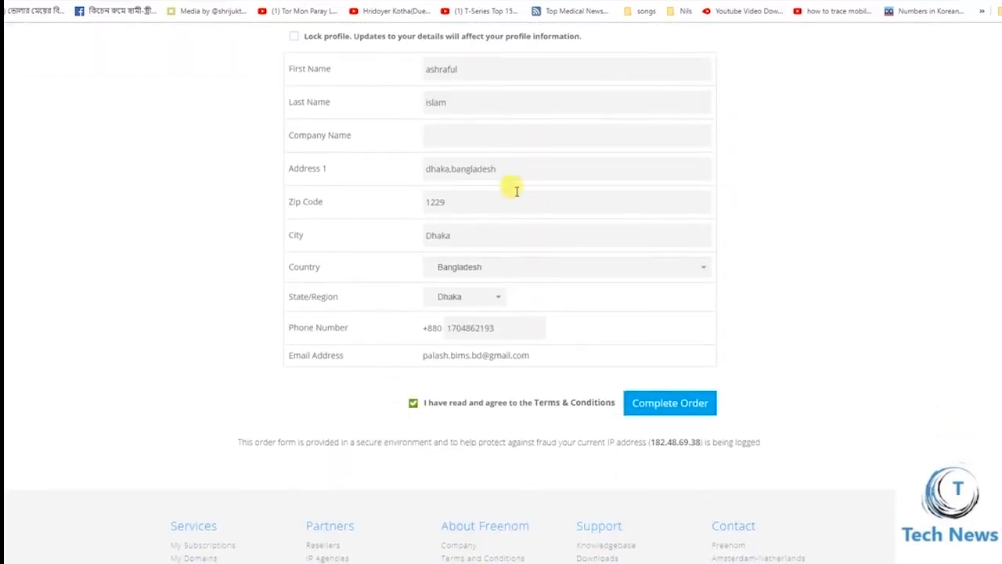
left_click(445, 138)
type("te")
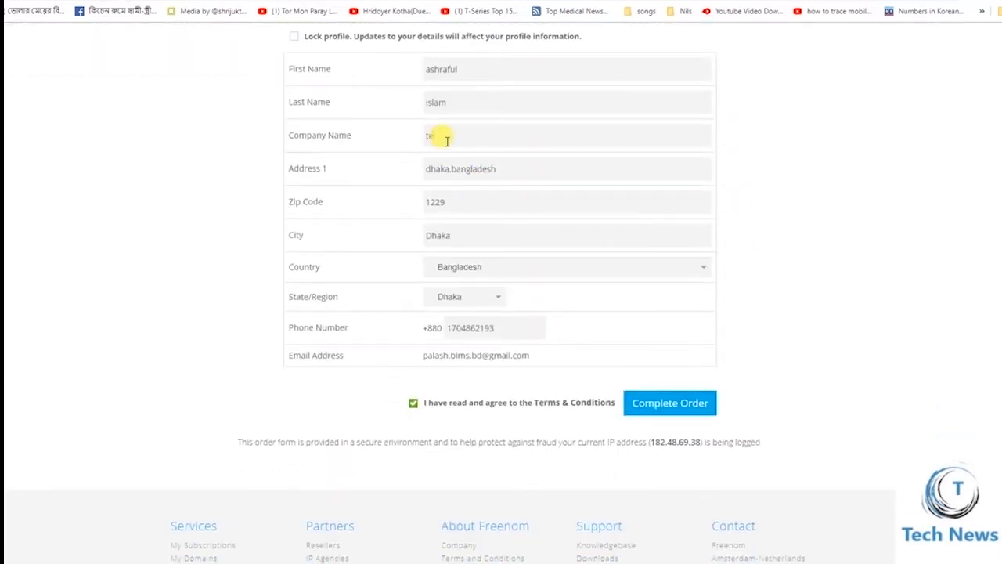
type("chnews")
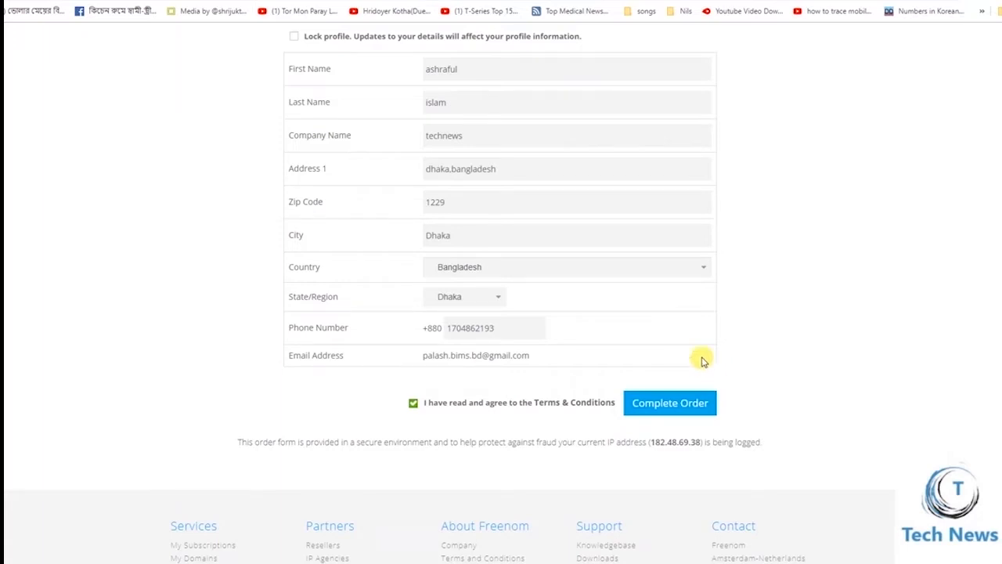
scroll(543, 323, "up", 2)
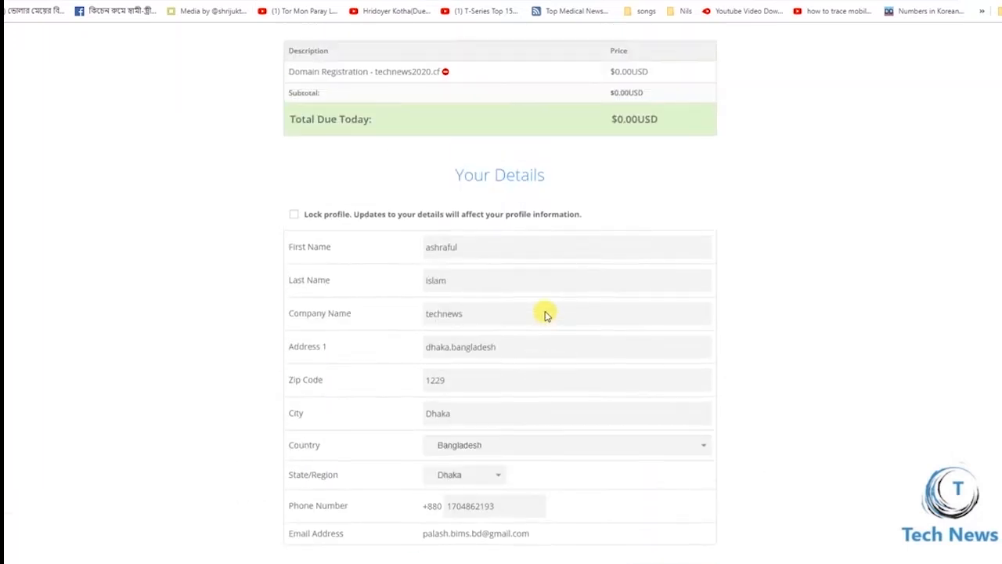
scroll(540, 307, "up", 2)
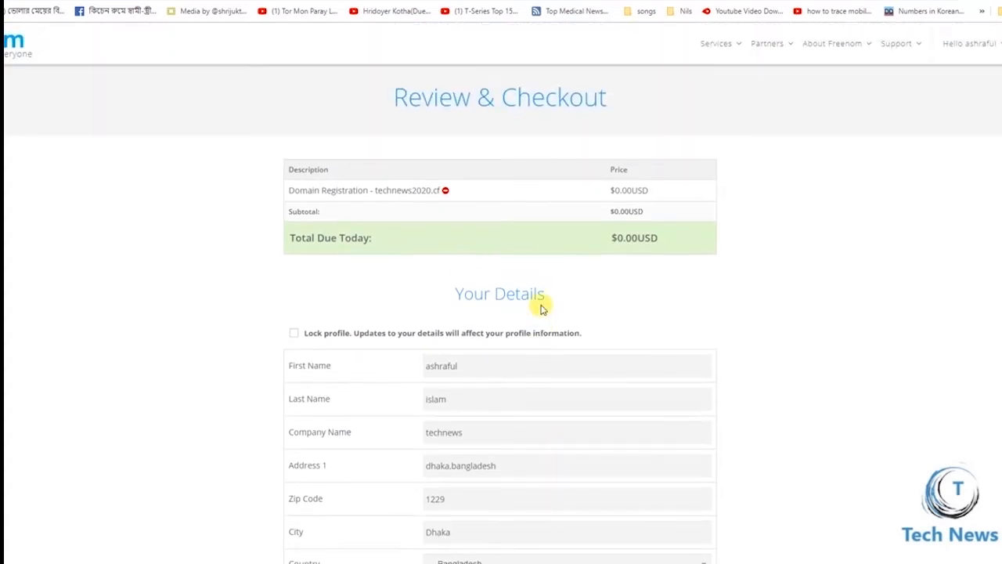
scroll(542, 308, "down", 3)
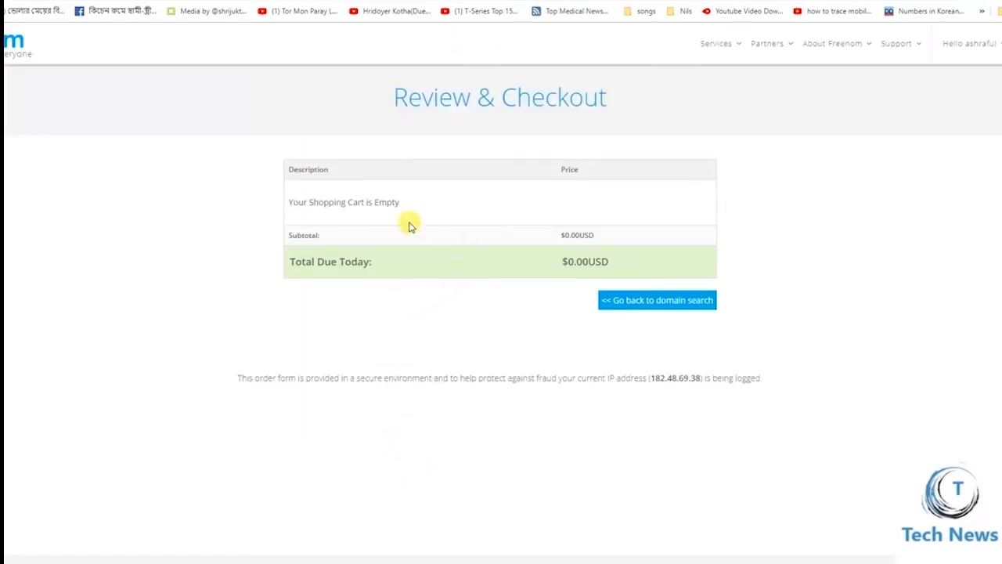
Clear a stray text selection and open My Domains from the Services menu
left_click_drag(291, 193, 384, 206)
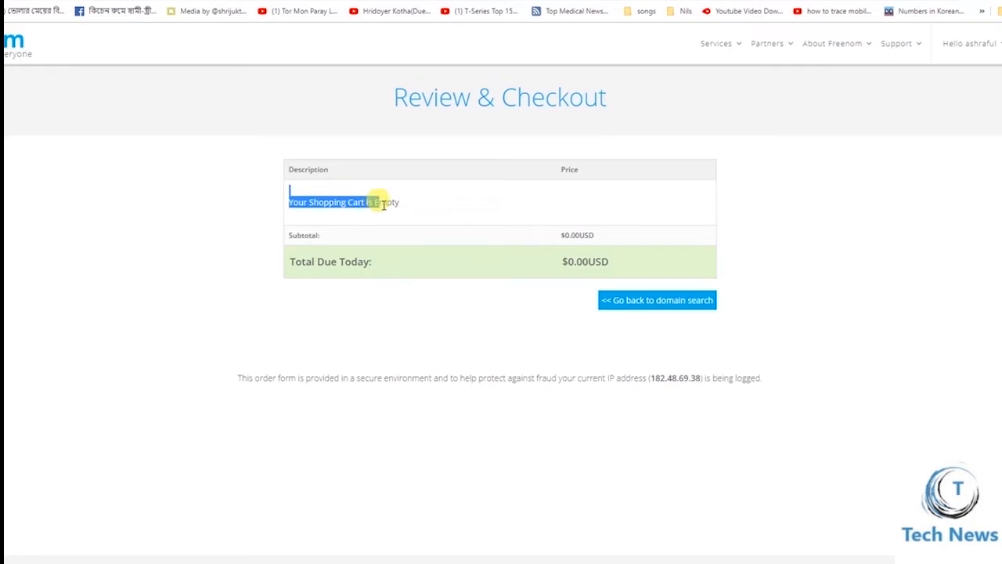
left_click(520, 302)
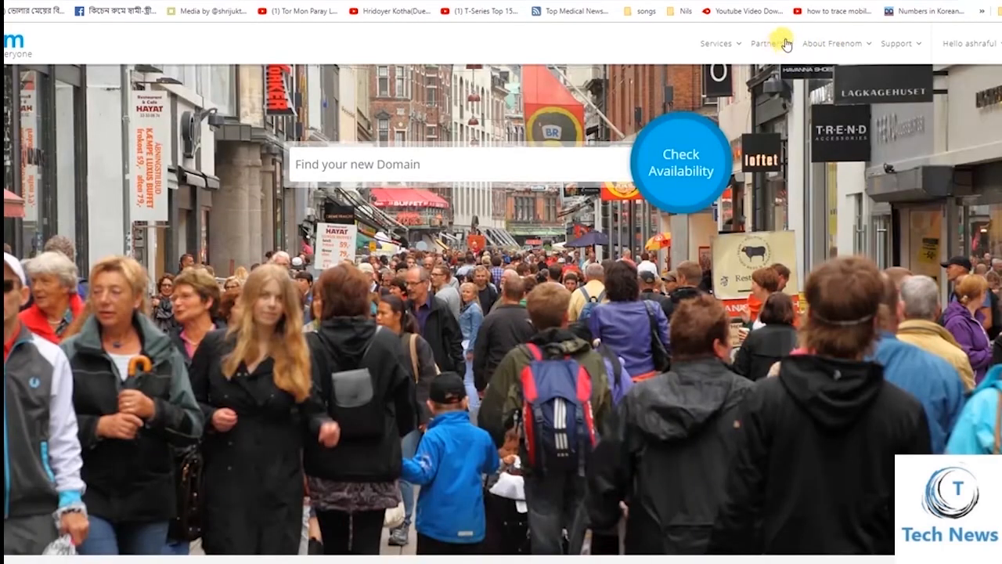
mouse_move(725, 43)
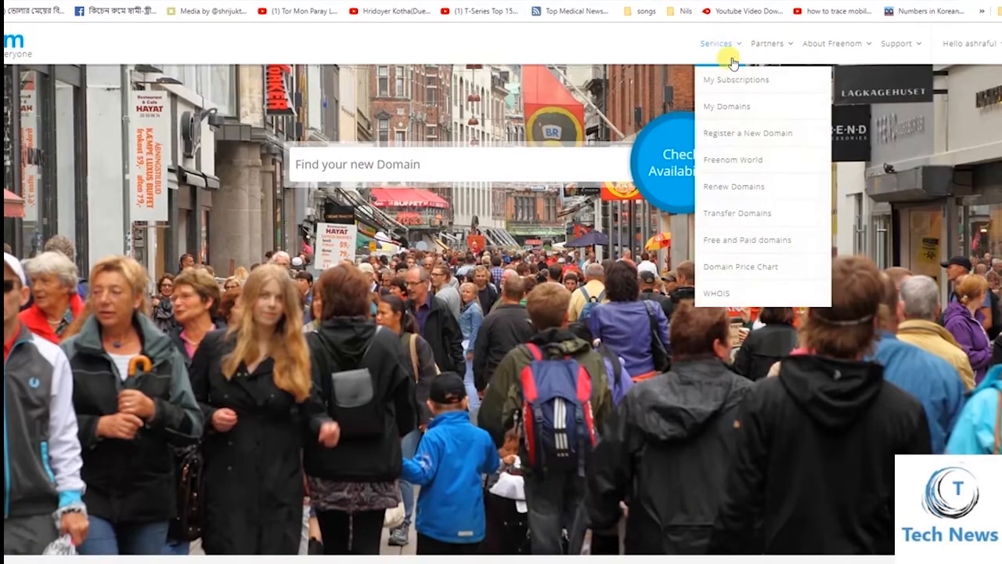
left_click(734, 103)
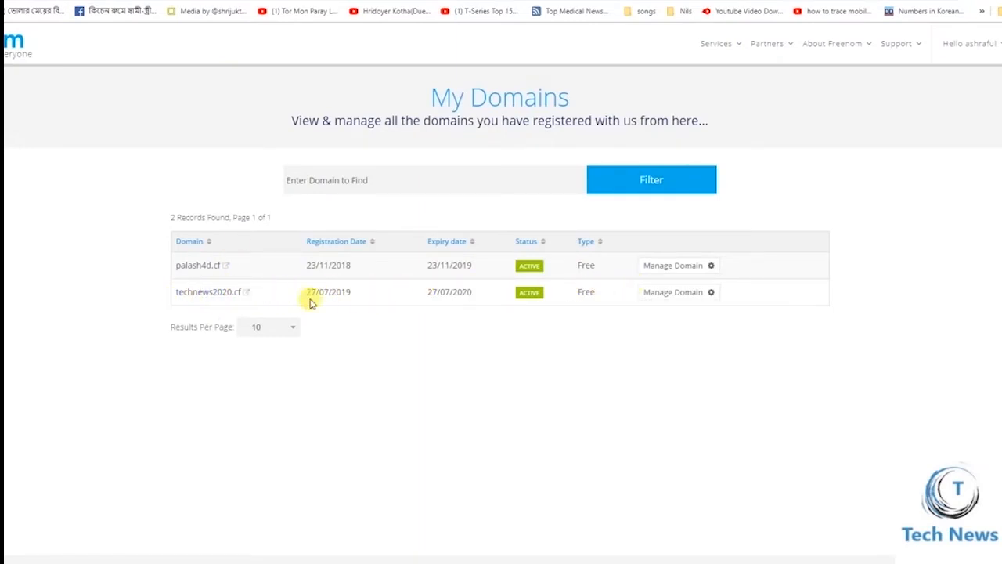
Open the Nameservers management page for technews2020.cf
left_click(639, 295)
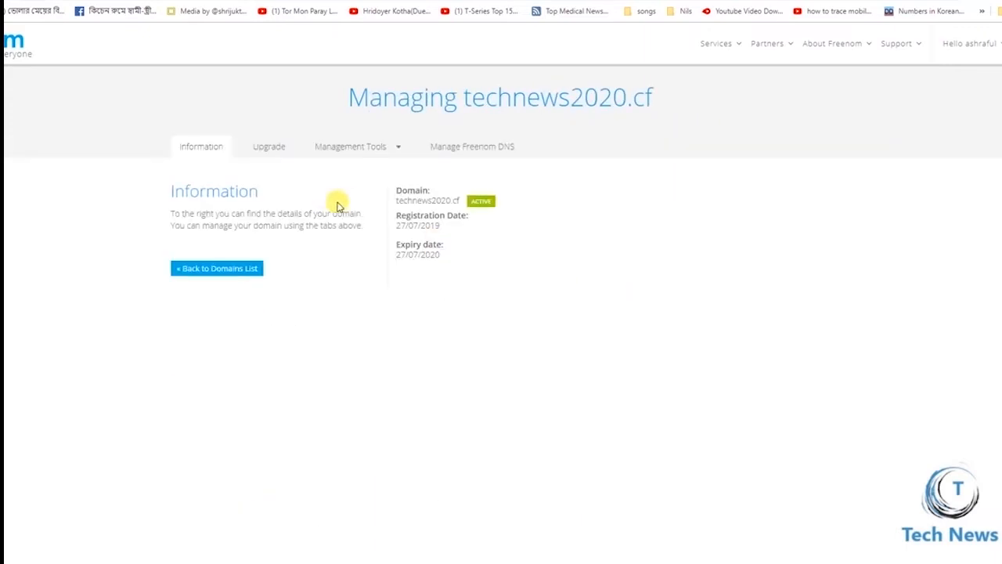
left_click(359, 147)
left_click(365, 177)
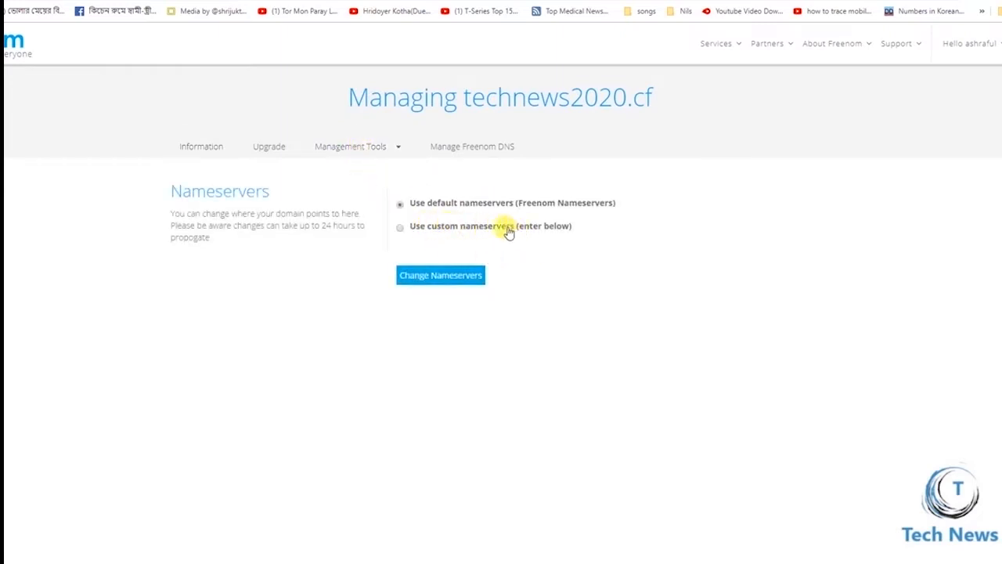
Select 'Use custom nameservers (enter below)' and highlight technews2020.cf in the heading
left_click(423, 229)
left_click(433, 282)
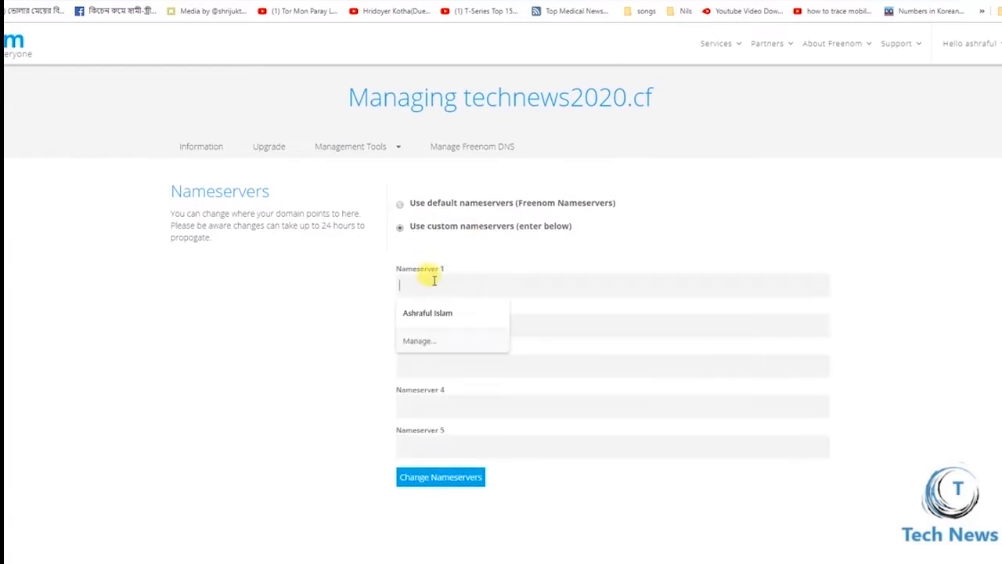
left_click(330, 300)
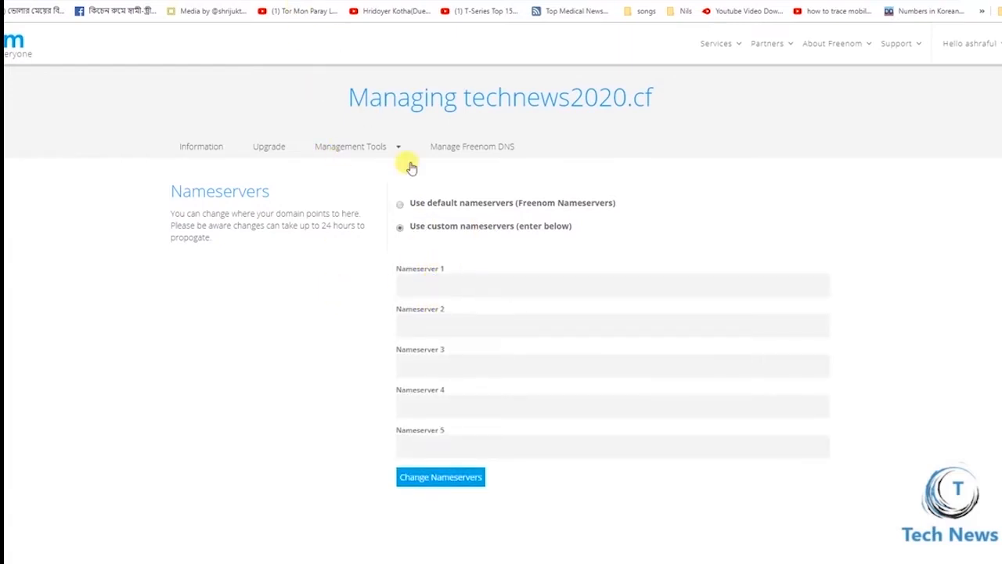
left_click_drag(654, 98, 466, 97)
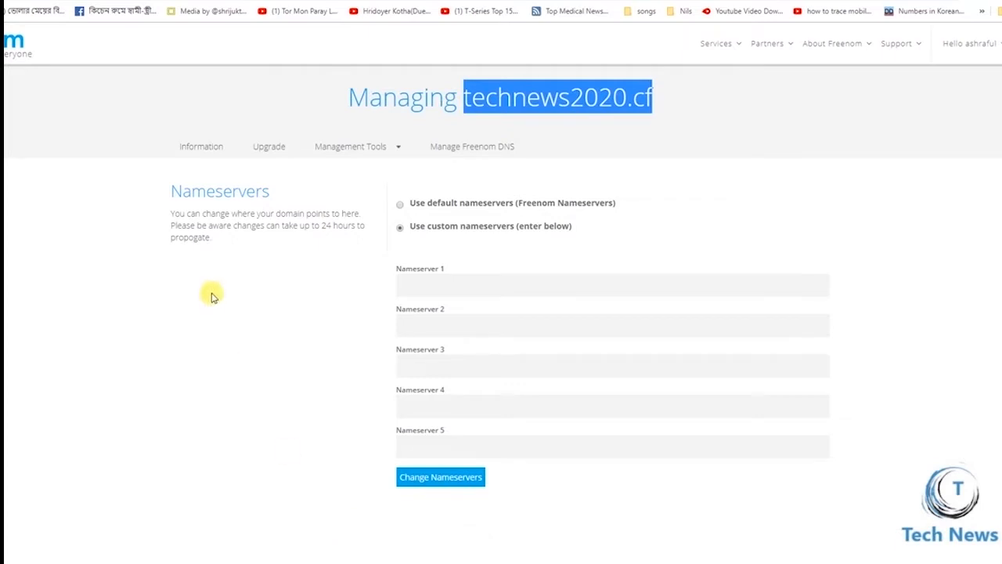
left_click(163, 328)
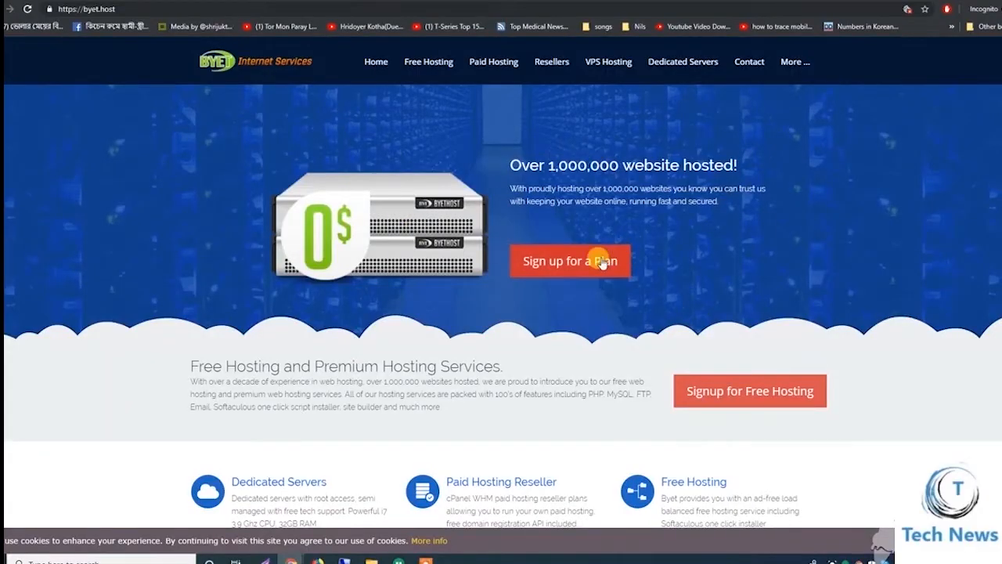
Start the Byet Host plan signup and enter the subdomain and account password
left_click(554, 267)
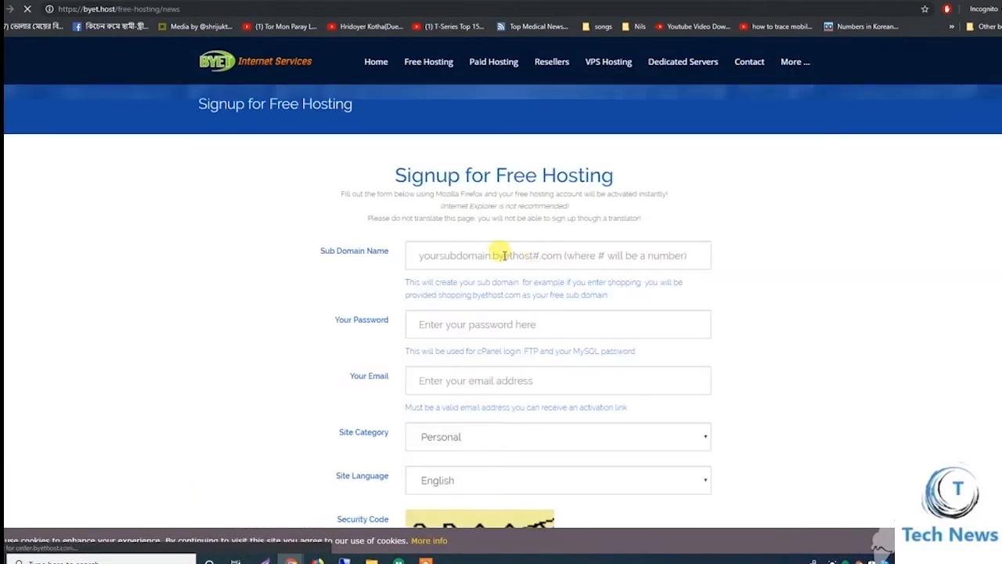
left_click(468, 256)
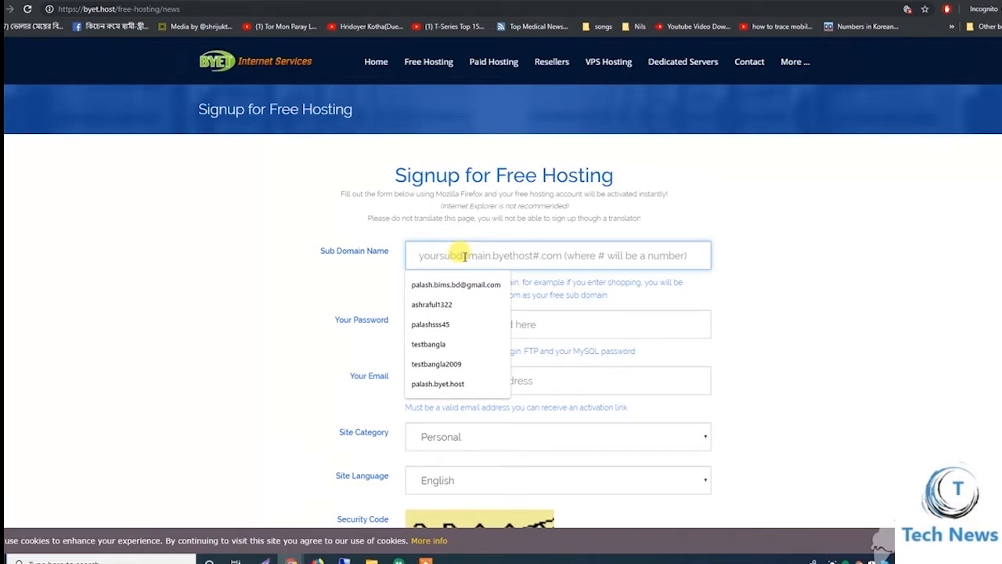
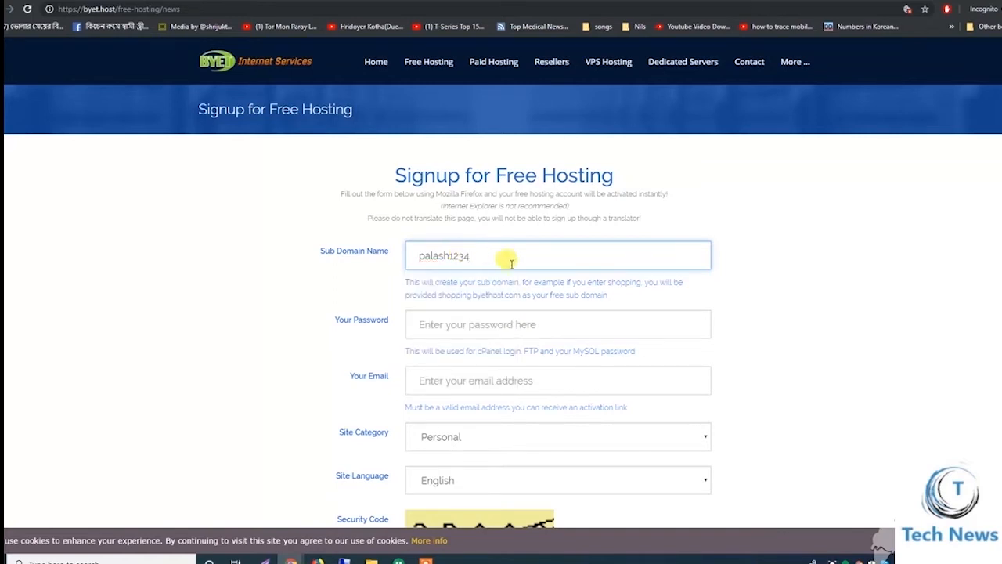
left_click(787, 249)
left_click(443, 324)
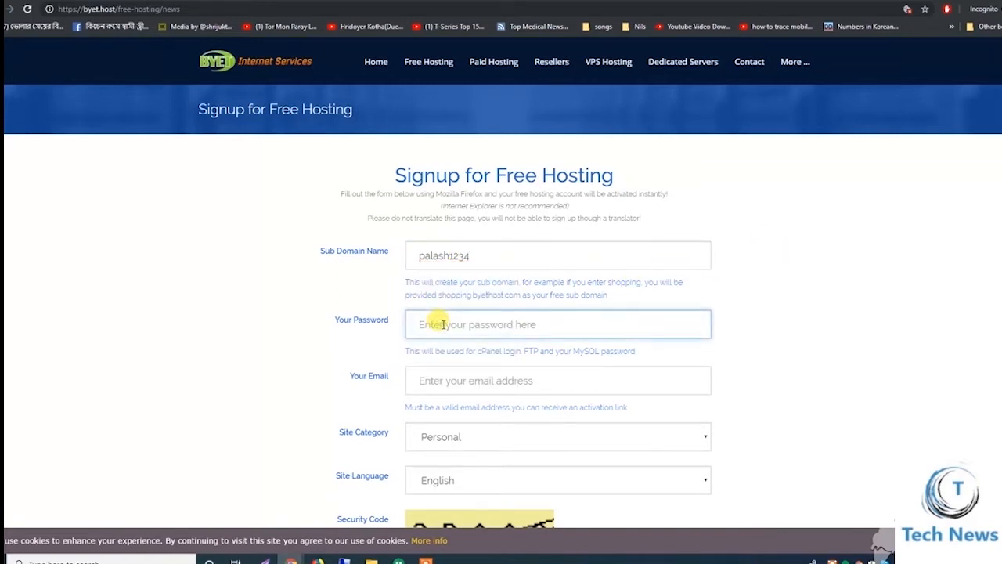
type("p")
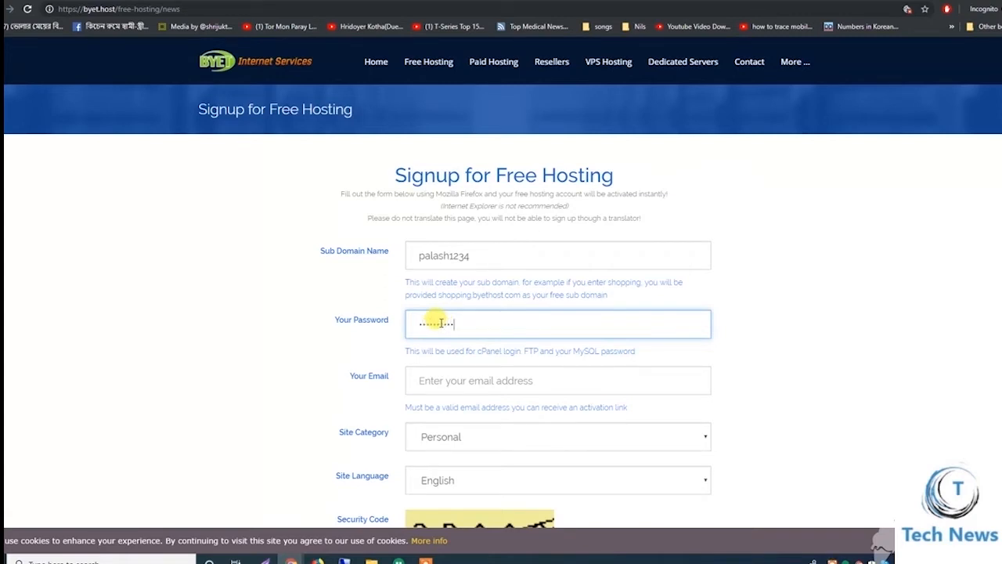
scroll(441, 323, "down", 3)
Fill the email, keep Personal category and English language, enter the security code and register
left_click(460, 216)
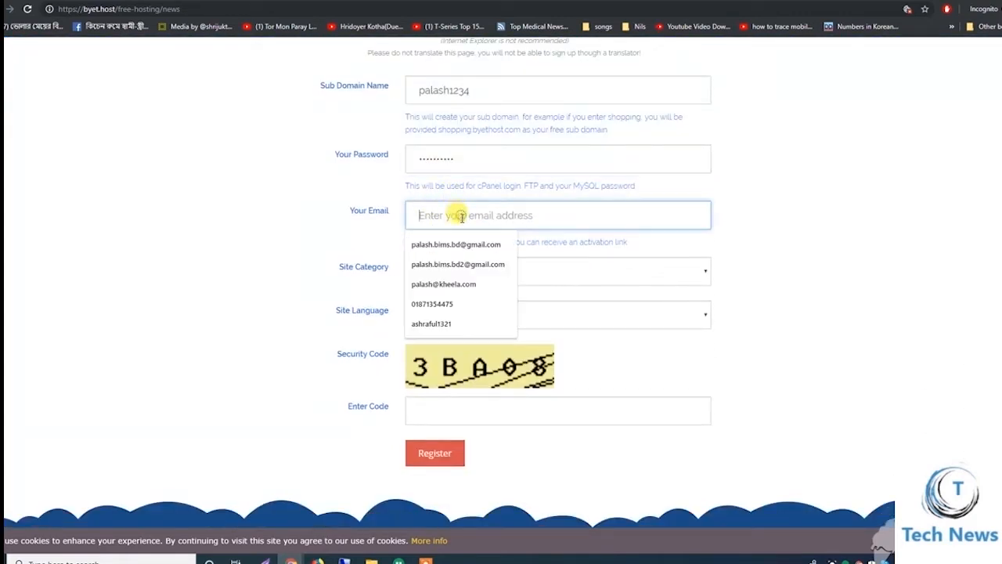
left_click(469, 243)
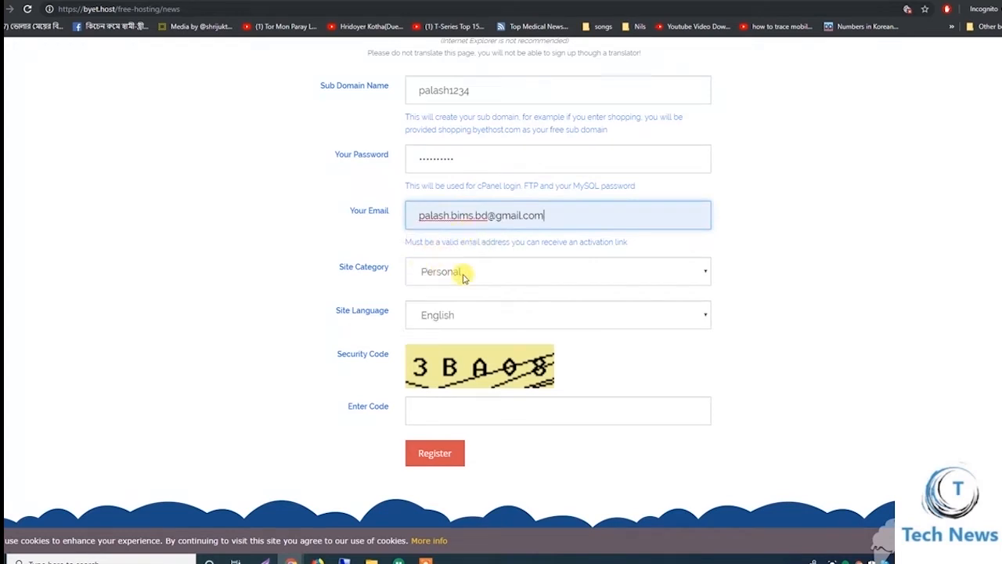
left_click(462, 271)
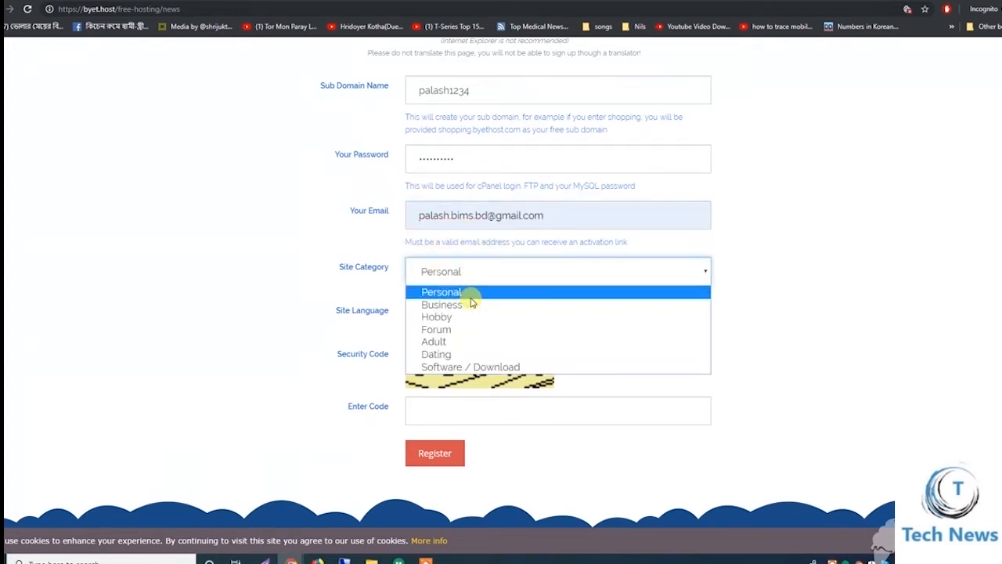
left_click(470, 296)
left_click(462, 316)
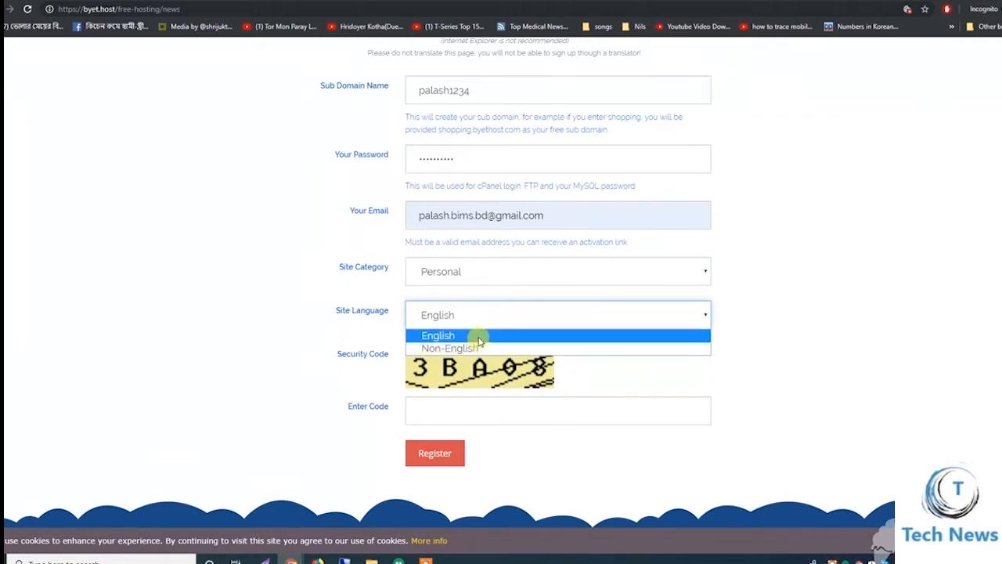
left_click(480, 339)
left_click(452, 410)
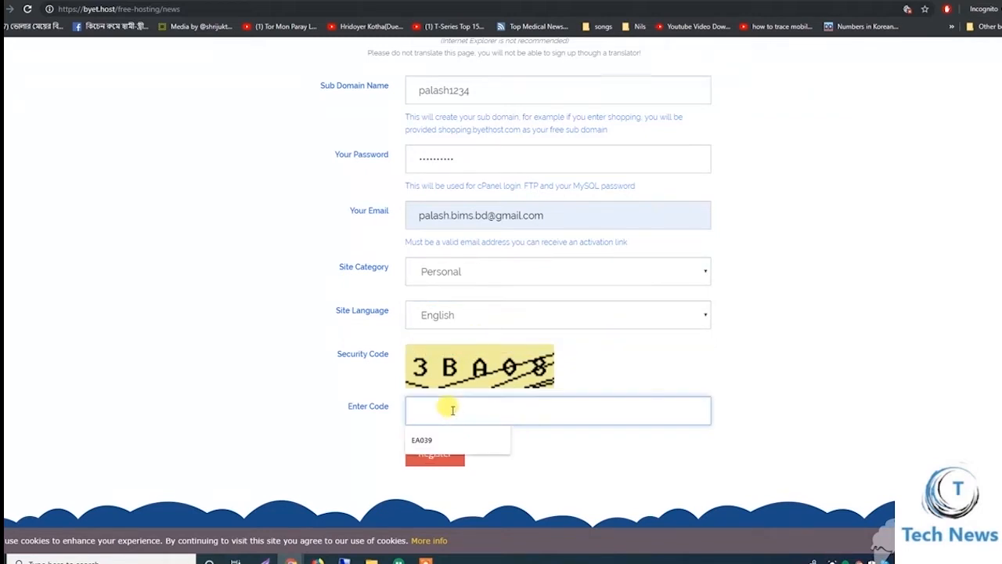
type("3BA08")
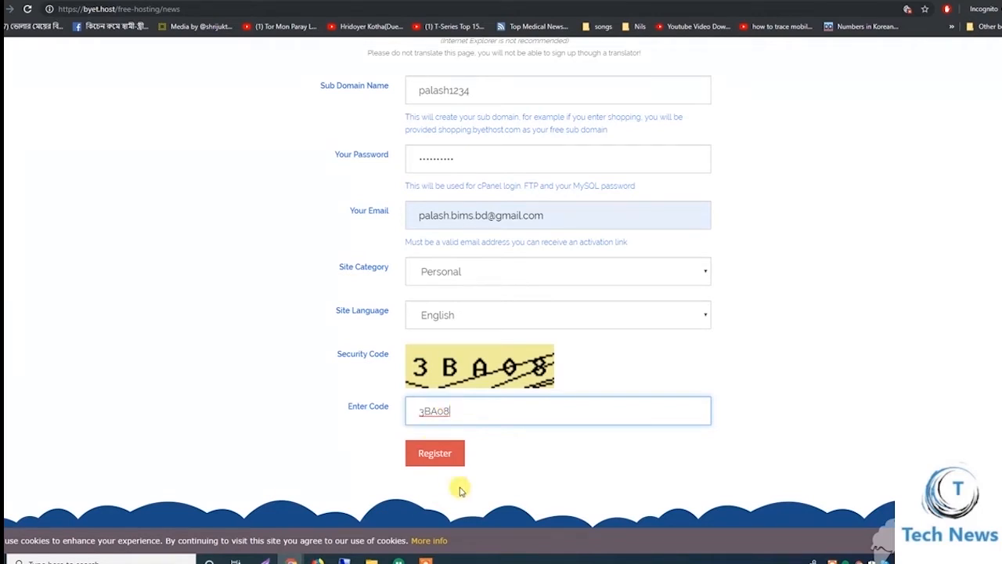
left_click(436, 452)
Correct the email address and resubmit the signup form
left_click(496, 383)
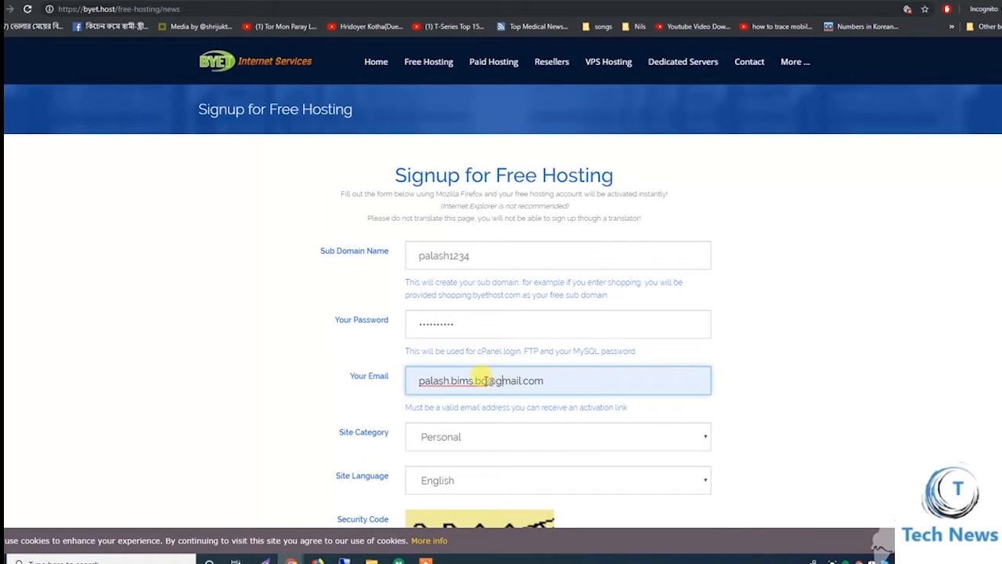
left_click(487, 381)
type("3")
scroll(509, 376, "down", 2)
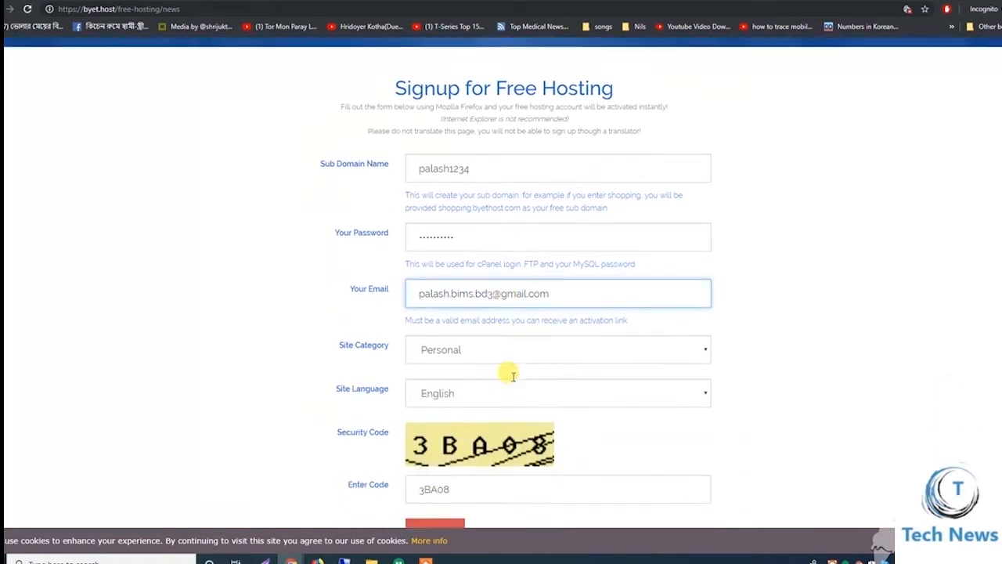
left_click(437, 461)
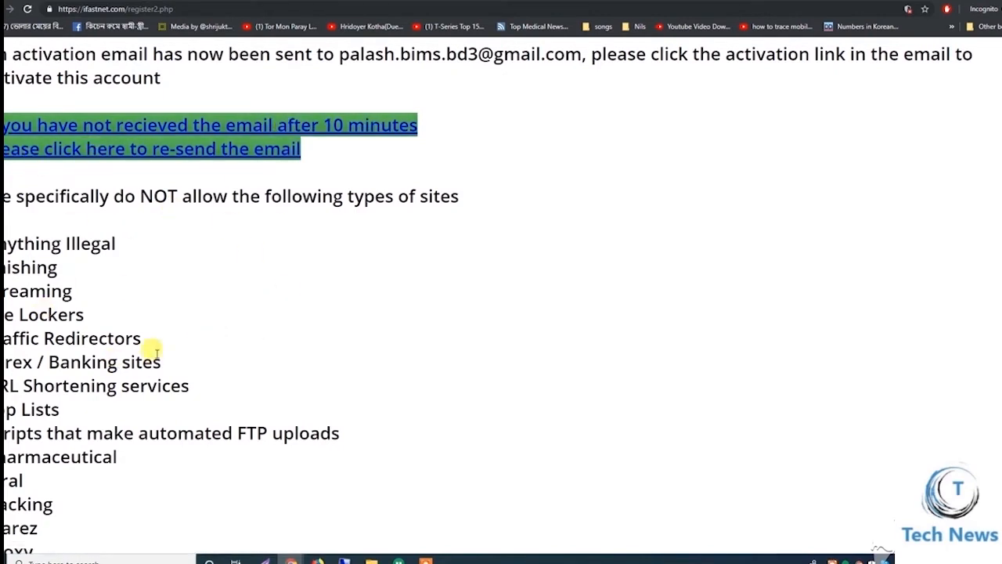
Bring up the VistaPanel window, then the hosting activation email in Gmail
scroll(156, 350, "down", 3)
scroll(152, 339, "up", 3)
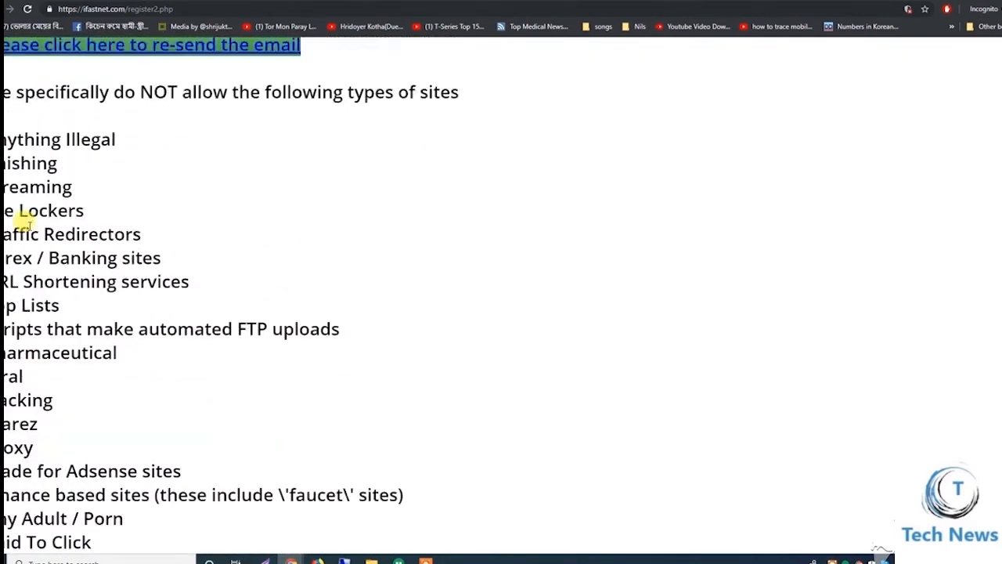
scroll(122, 263, "down", 1)
scroll(121, 263, "up", 1)
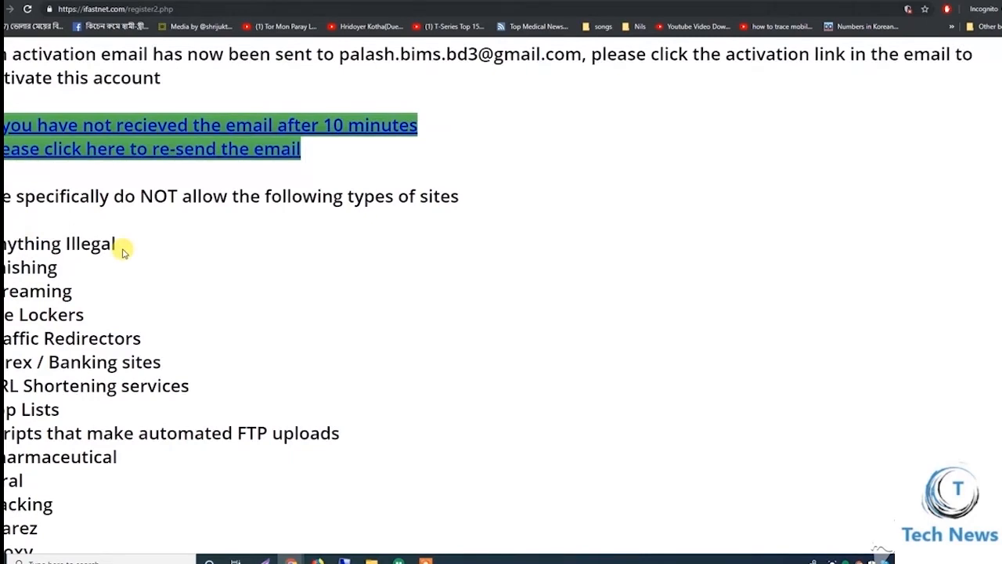
left_click(288, 555)
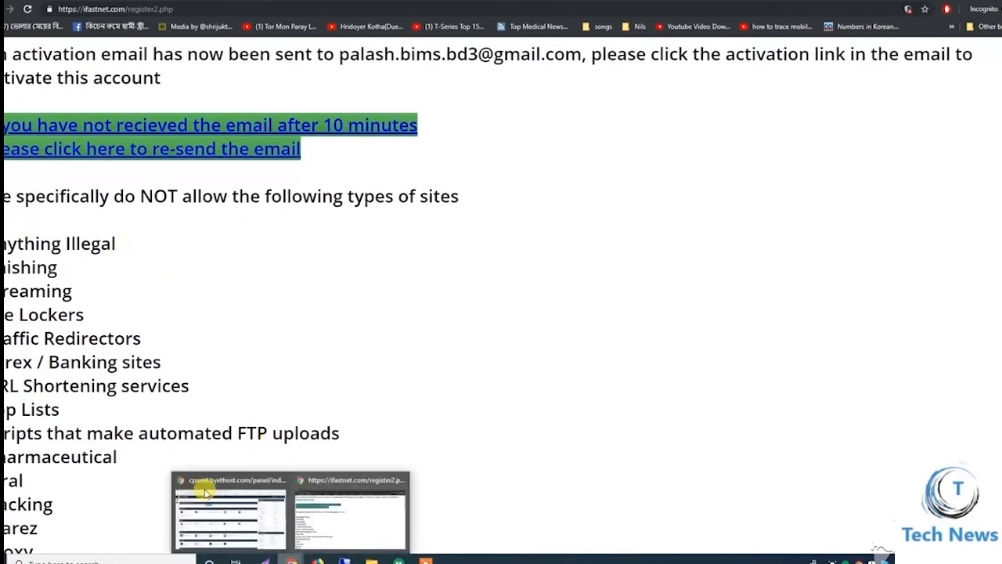
left_click(206, 492)
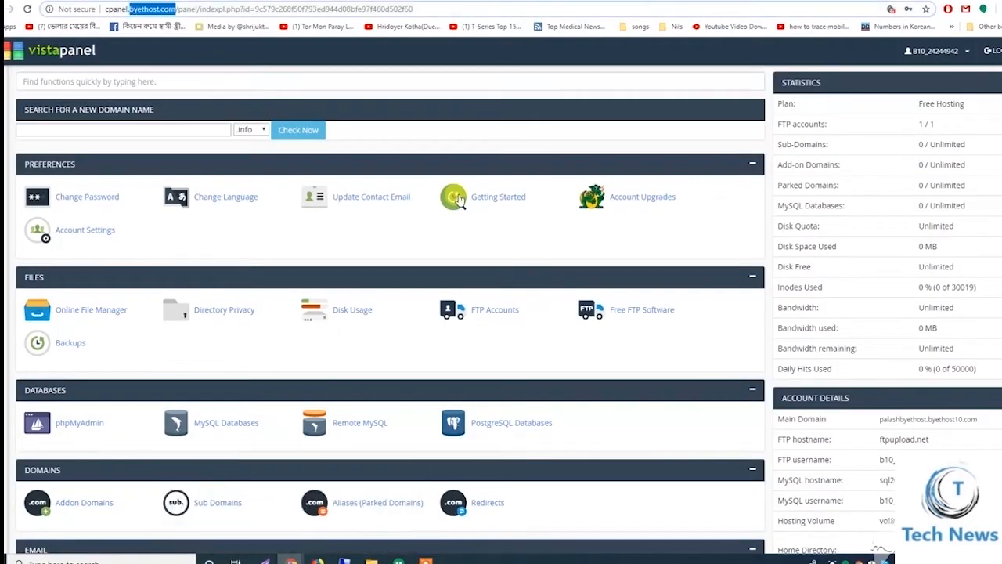
left_click(333, 1)
scroll(244, 281, "up", 3)
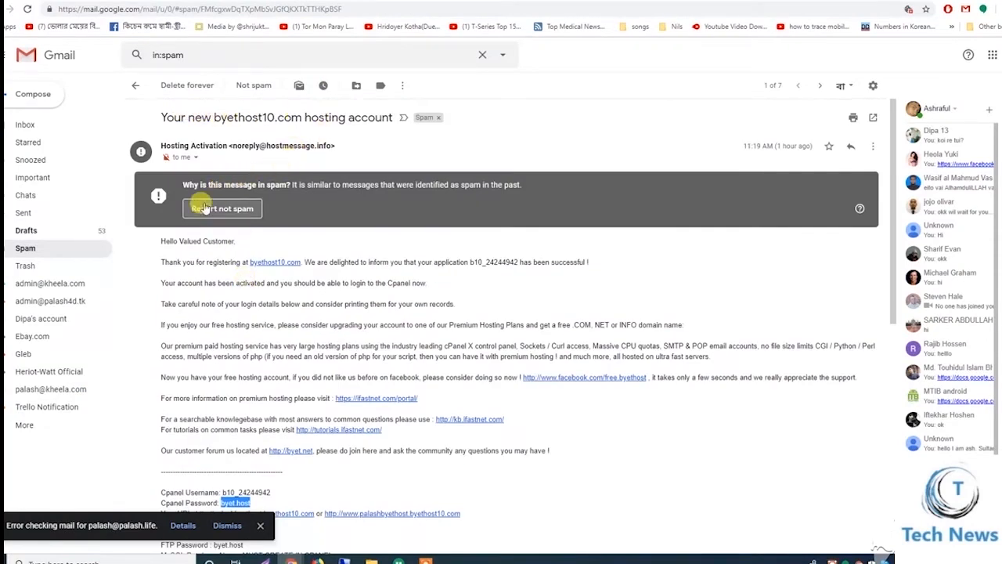
Open the control panel login link from the hosting email, then return to Gmail
scroll(177, 237, "down", 3)
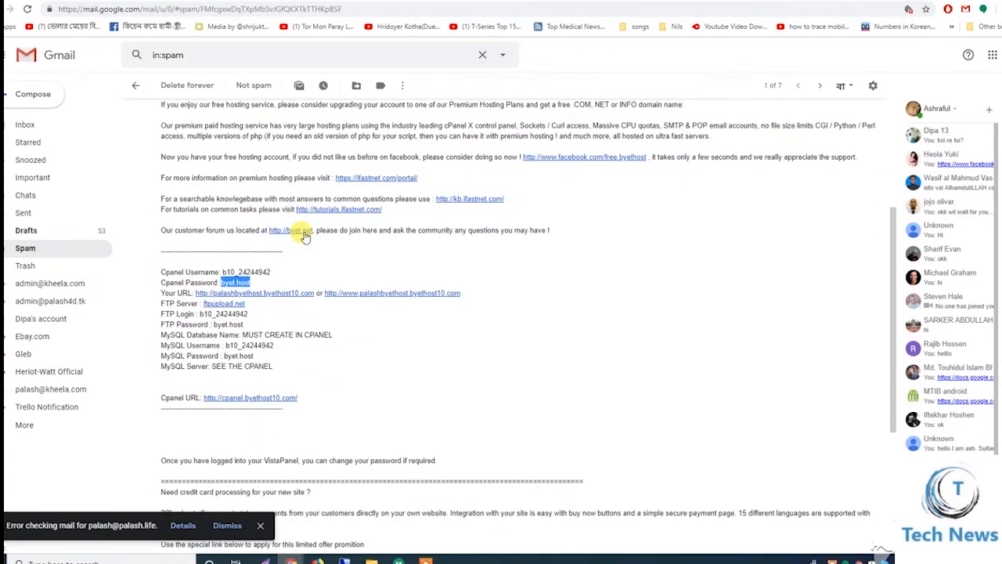
scroll(239, 253, "up", 3)
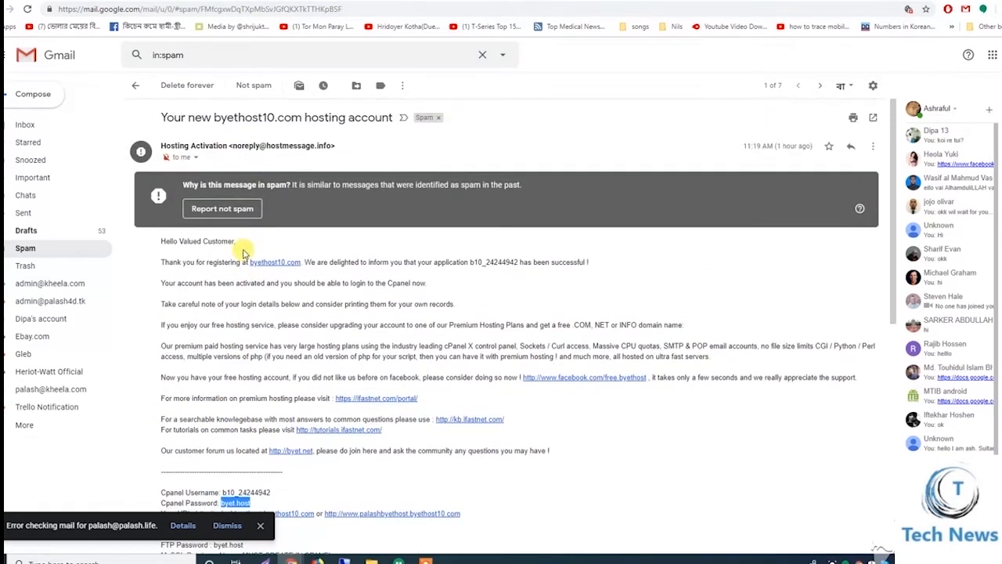
scroll(244, 250, "down", 2)
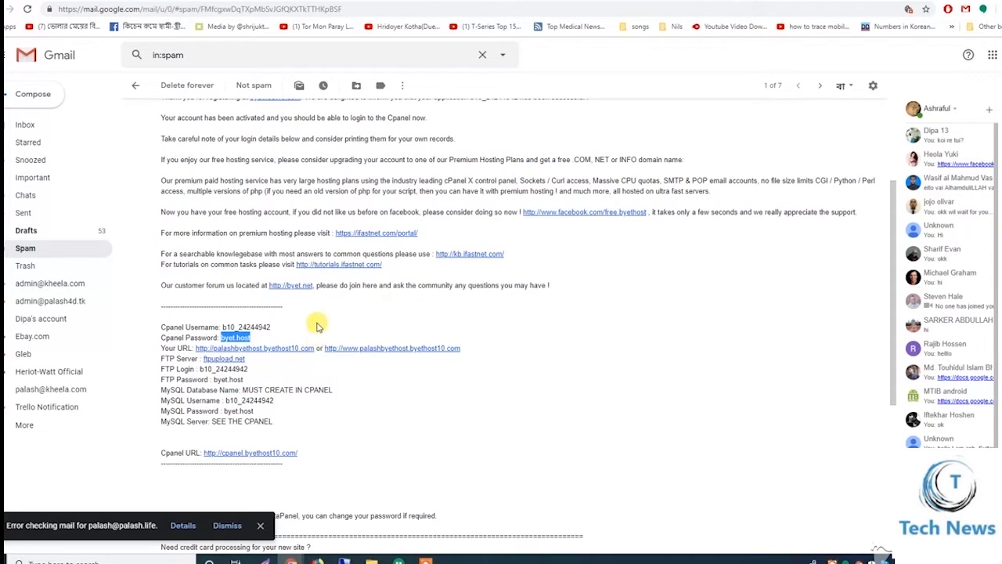
left_click(249, 455)
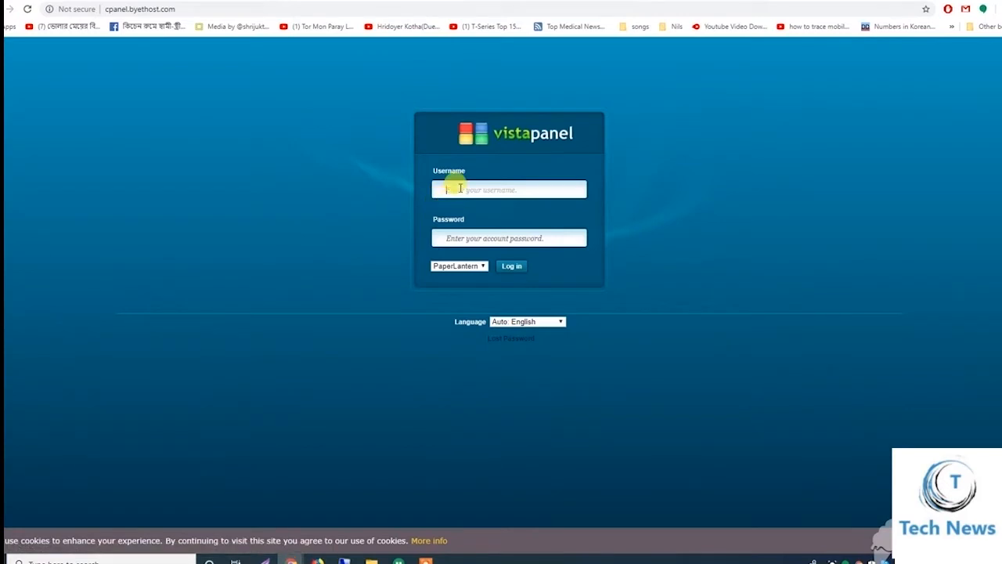
left_click(460, 189)
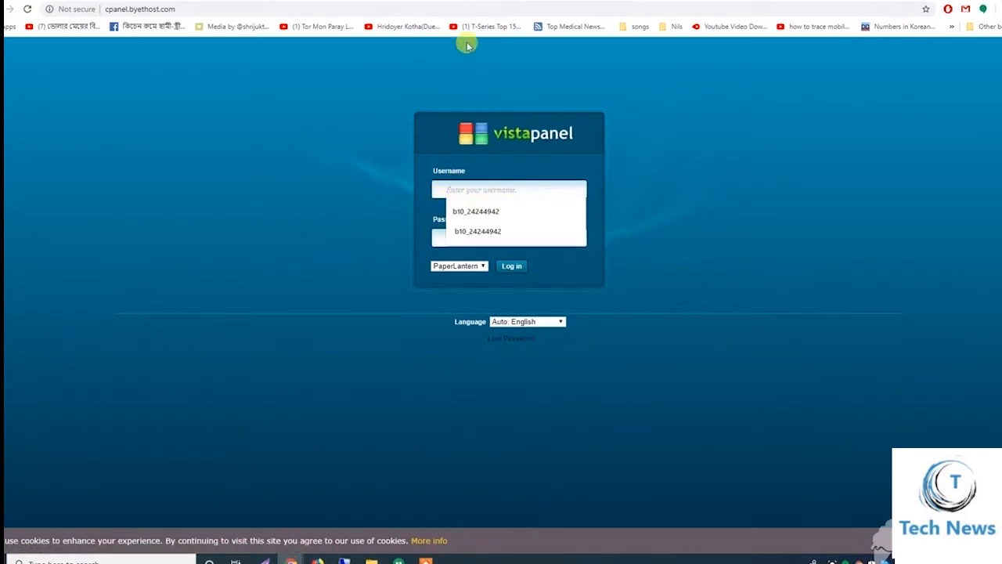
left_click(463, 2)
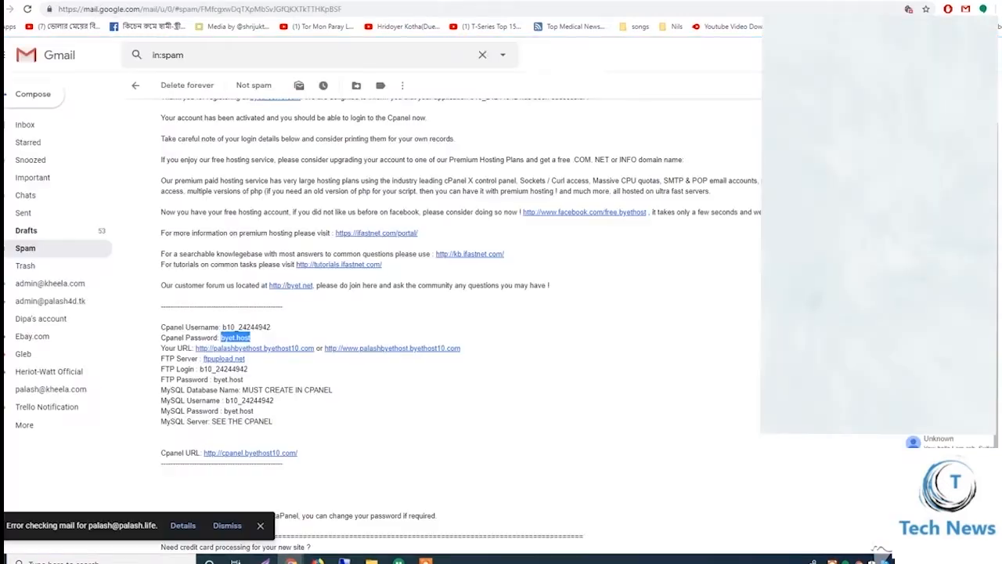
Copy the cPanel username from the email into the VistaPanel Username field
double_click(223, 368)
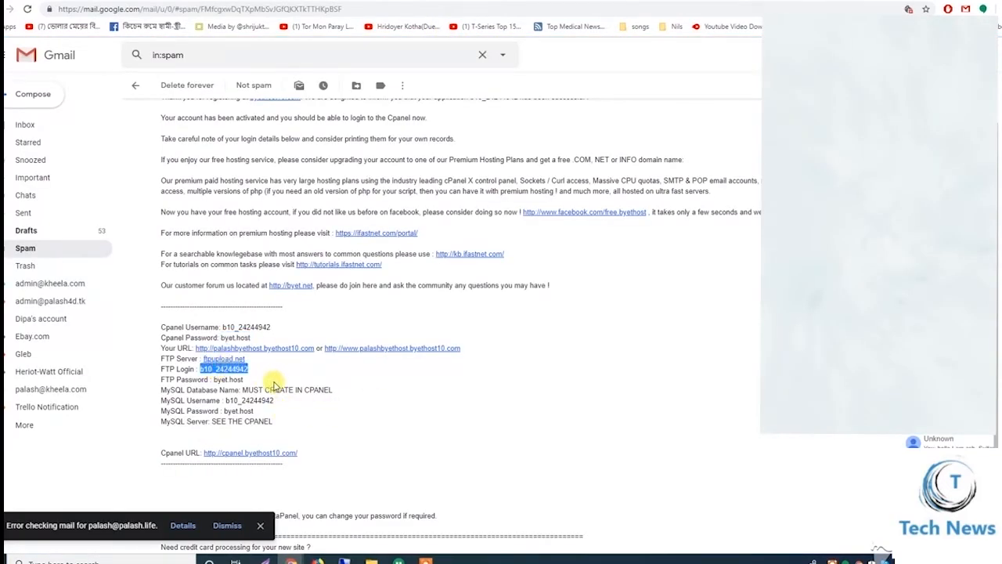
scroll(333, 317, "down", 3)
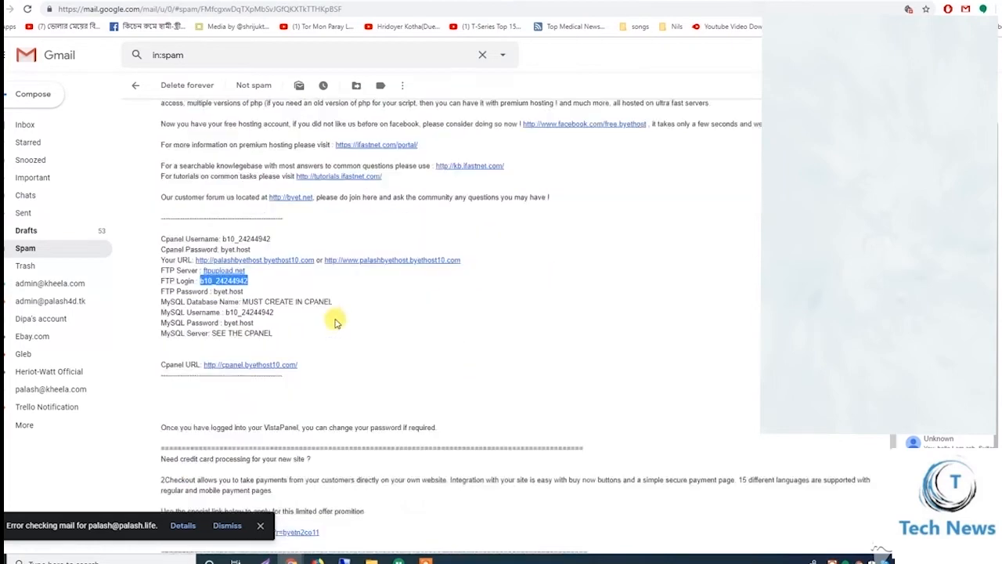
scroll(338, 316, "up", 2)
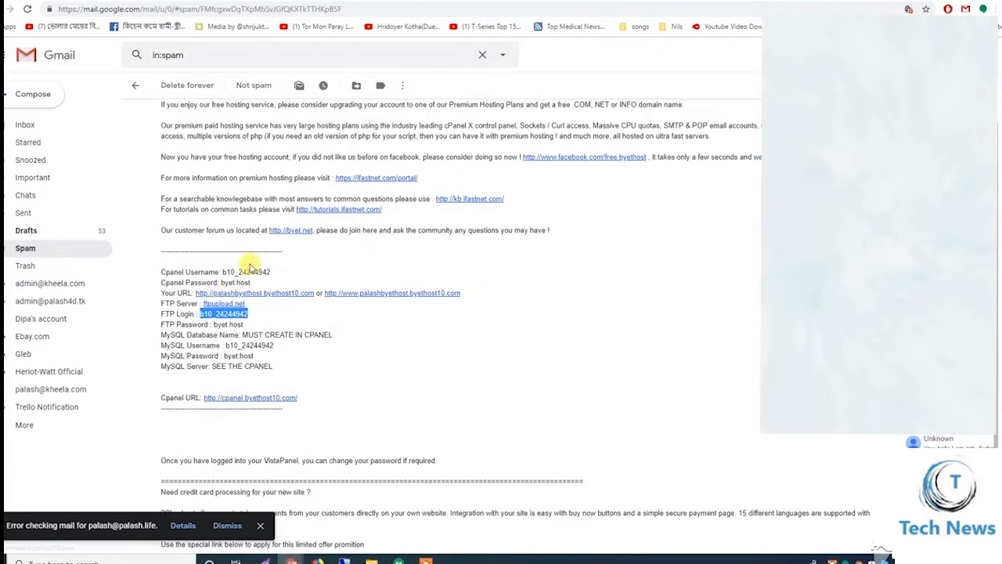
double_click(253, 271)
key("ctrl+c")
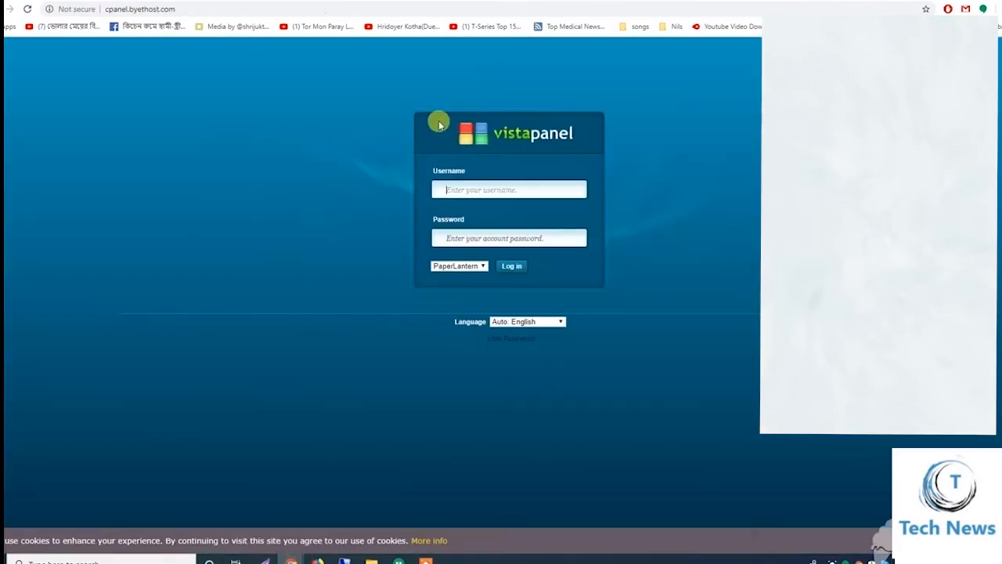
left_click(477, 190)
key("ctrl+v")
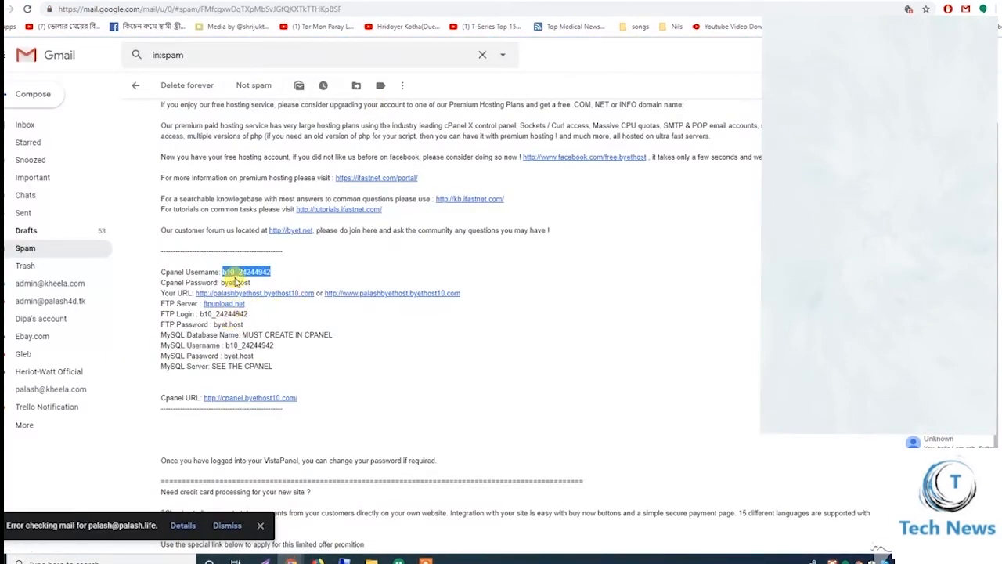
mouse_move(221, 282)
left_mouse_down()
mouse_move(246, 286)
mouse_move(225, 284)
left_mouse_up()
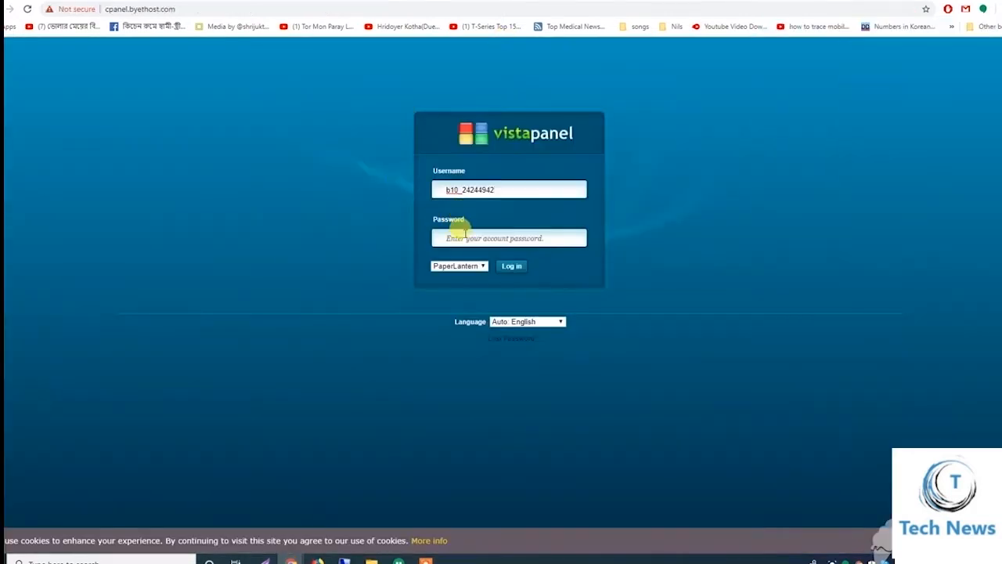
Log in to VistaPanel with the pasted account password and decline saving it in the browser
left_click(463, 232)
key("ctrl+v")
left_click(512, 266)
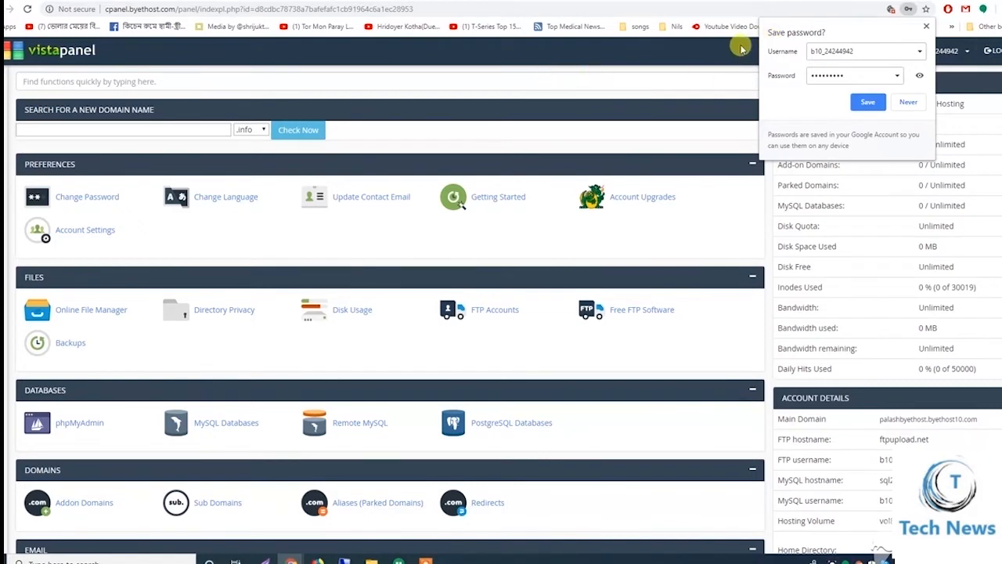
left_click(908, 103)
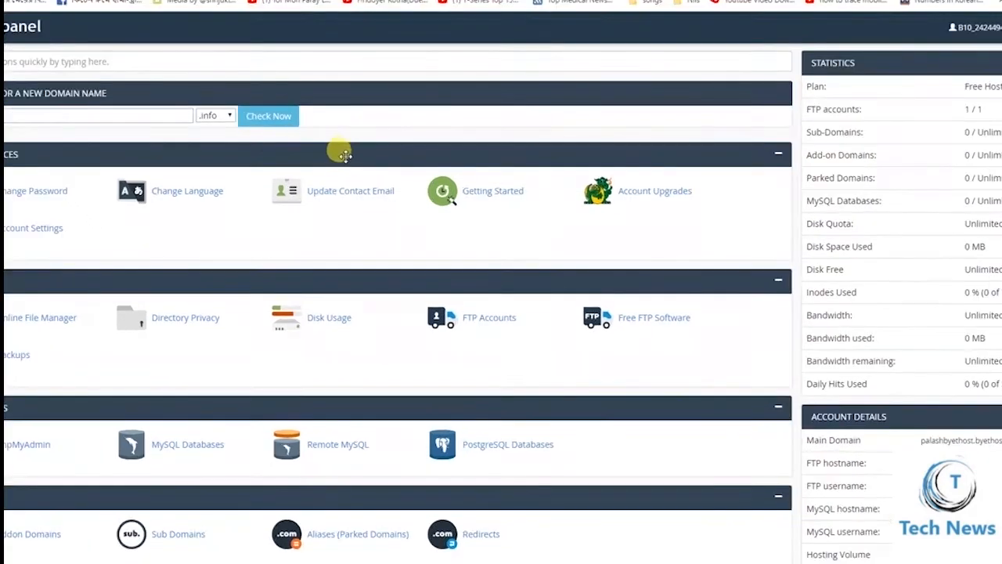
Open the Addon Domains page, going back and retrying after a token error
scroll(417, 159, "down", 3)
scroll(421, 164, "up", 2)
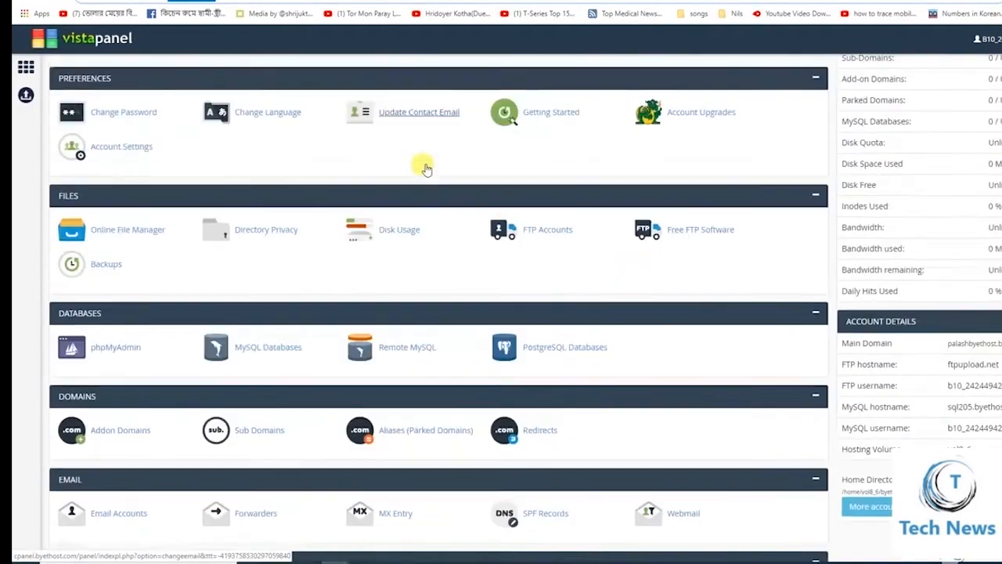
scroll(423, 169, "down", 2)
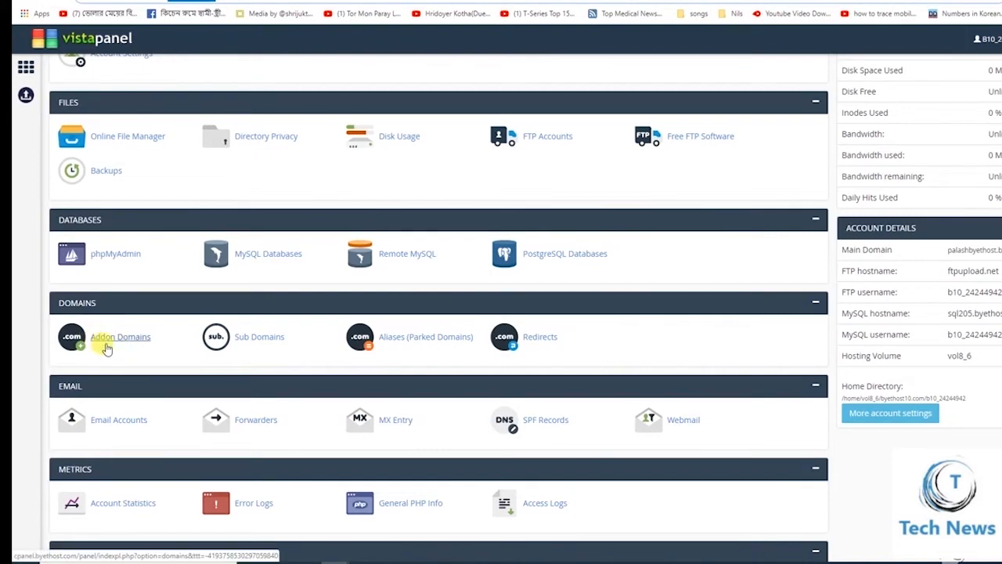
left_click(135, 339)
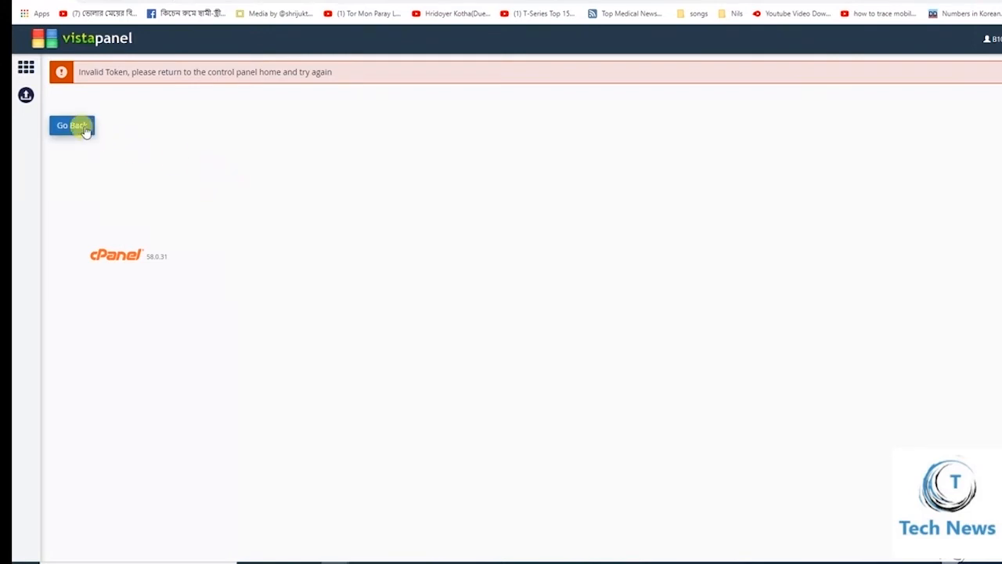
left_click(84, 127)
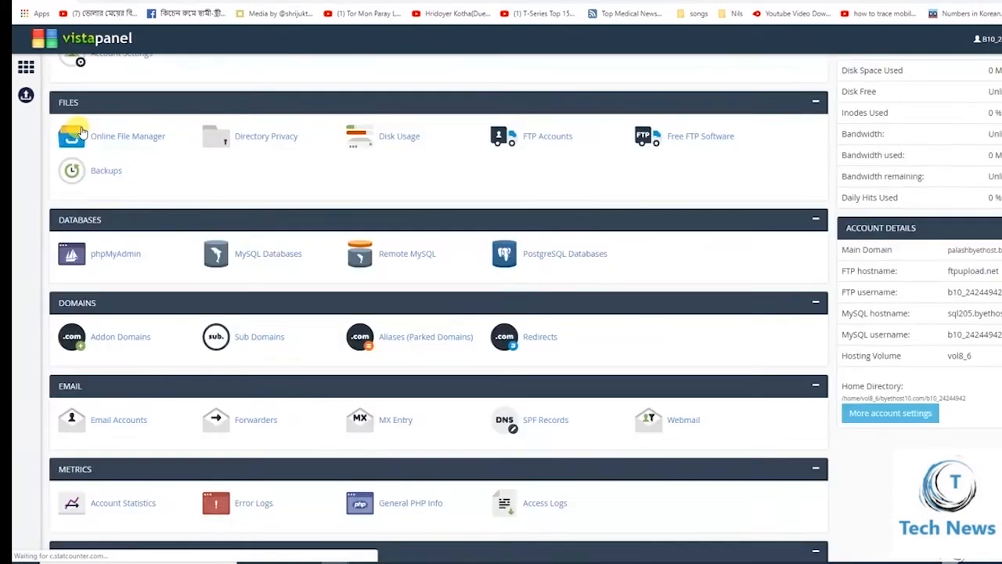
left_click(106, 342)
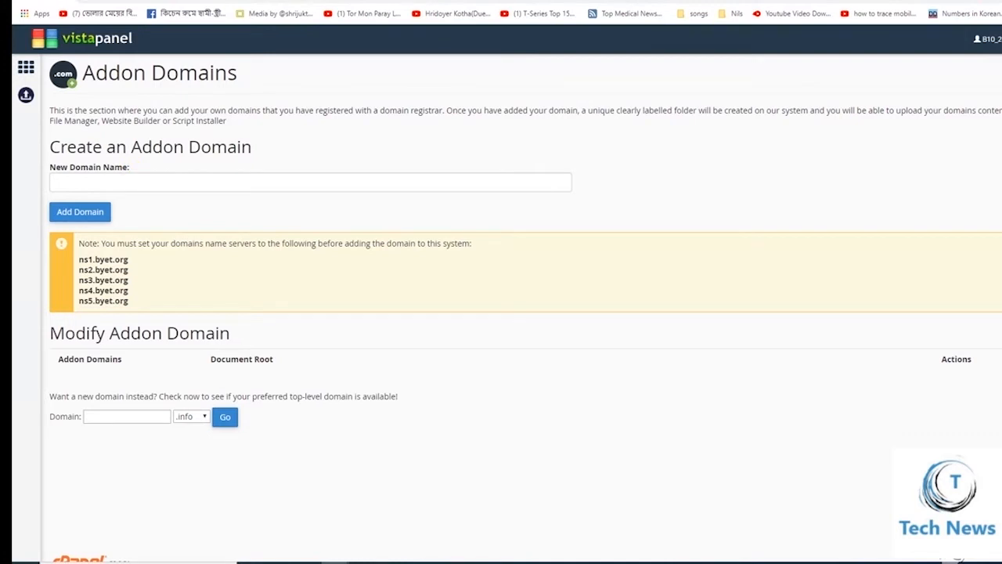
Copy technews2020.cf from Freenom and submit it as a new addon domain in VistaPanel
left_click(415, 2)
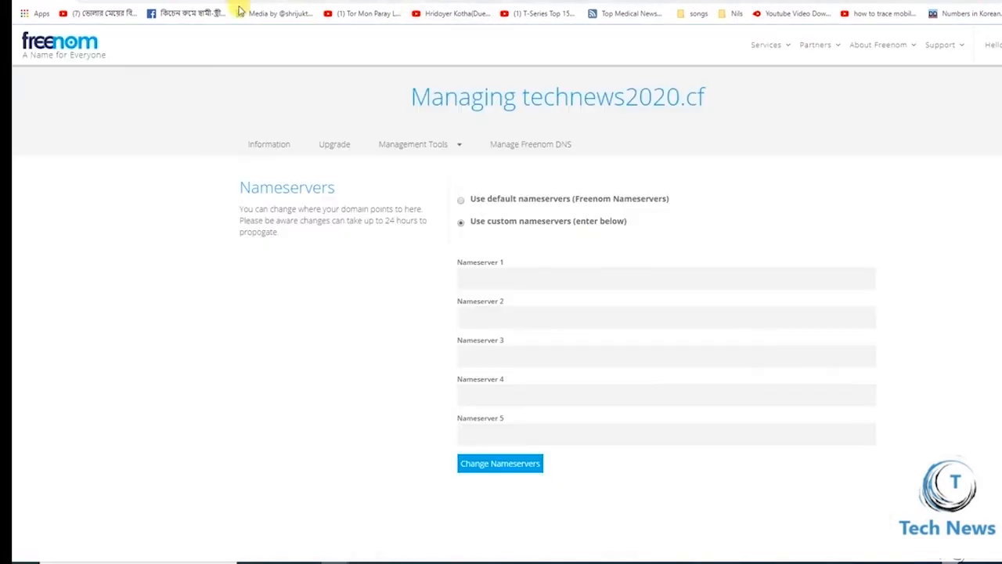
left_click_drag(713, 100, 527, 90)
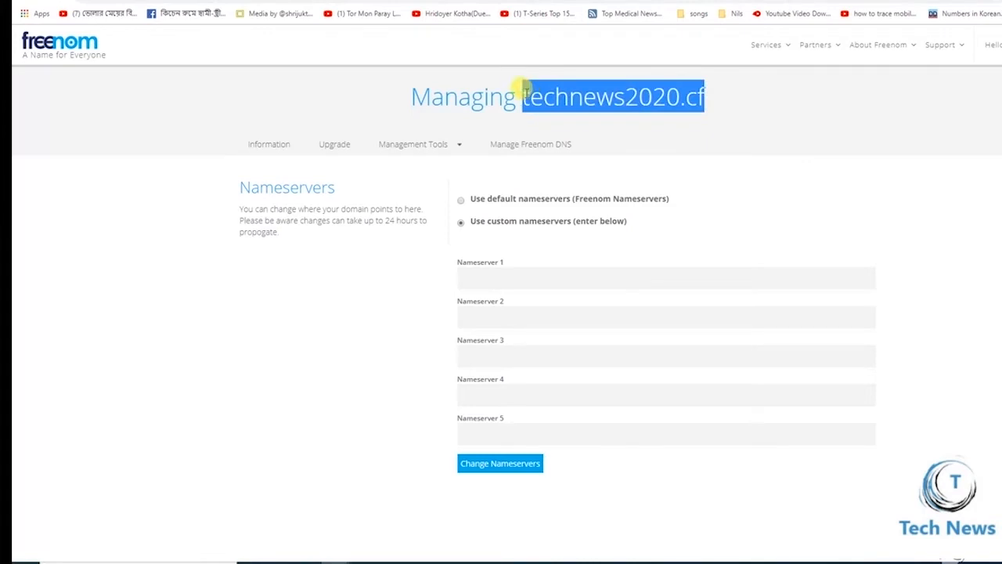
left_click(564, 2)
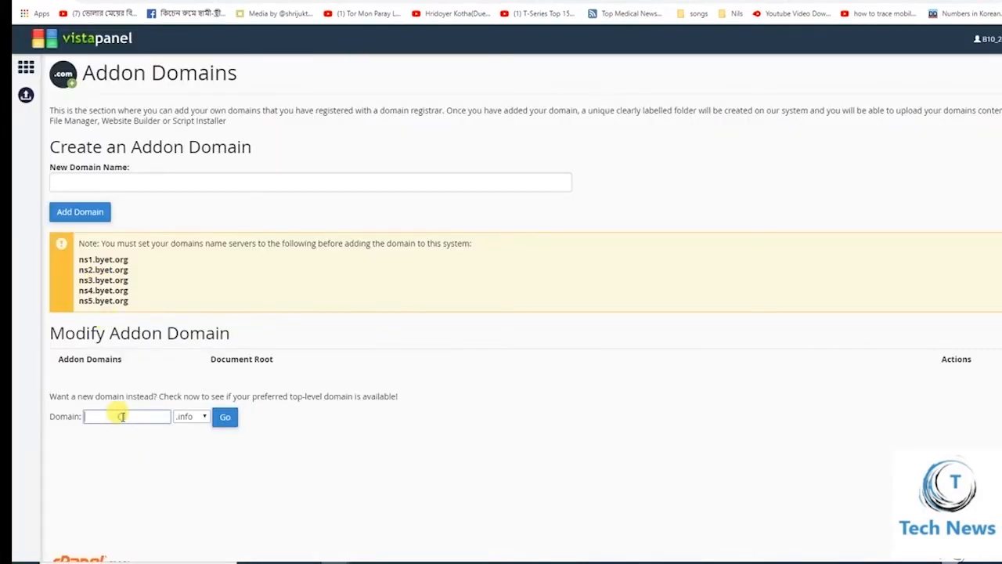
left_click(132, 181)
type("technews2020.cf")
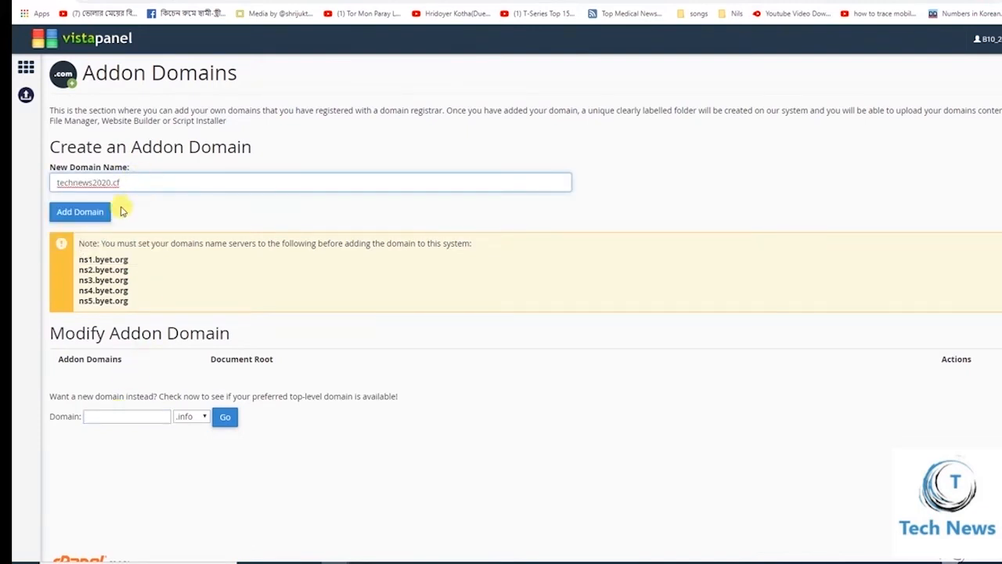
left_click(88, 211)
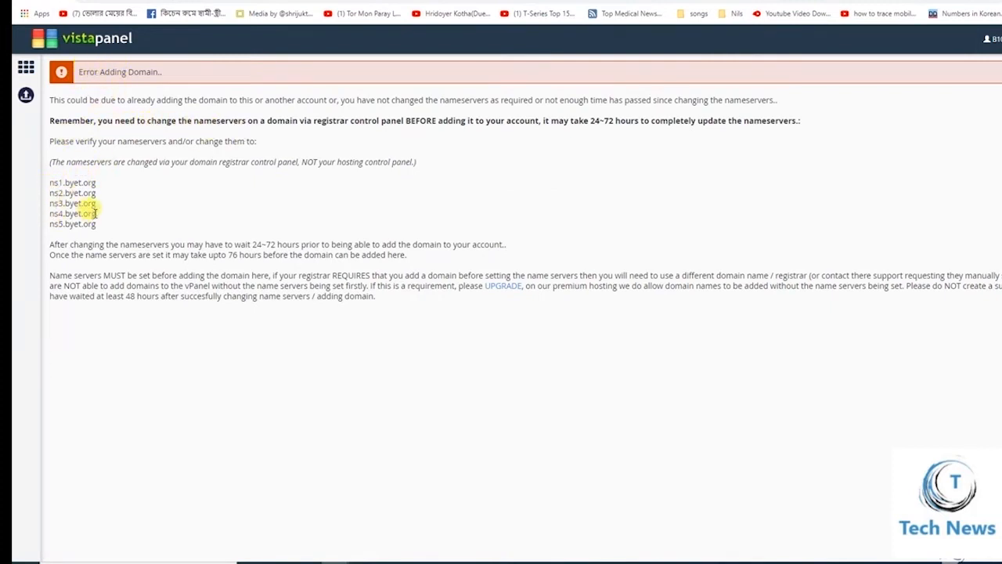
Copy ns1.byet.org and ns2.byet.org into Freenom's Nameserver 1 and 2 fields
left_click_drag(97, 182, 39, 184)
key("ctrl+c")
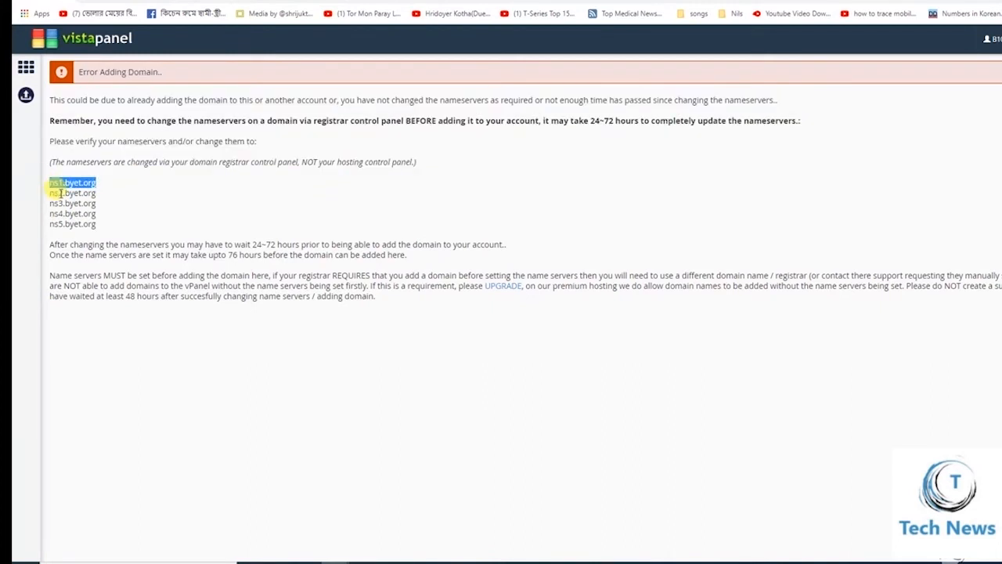
key("ctrl+Tab")
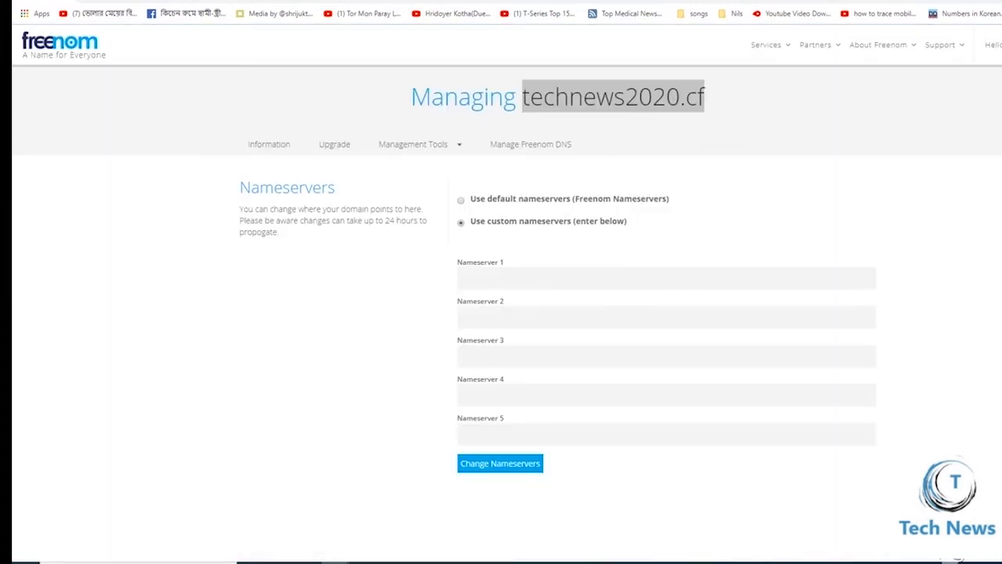
left_click(499, 278)
key("ctrl+v")
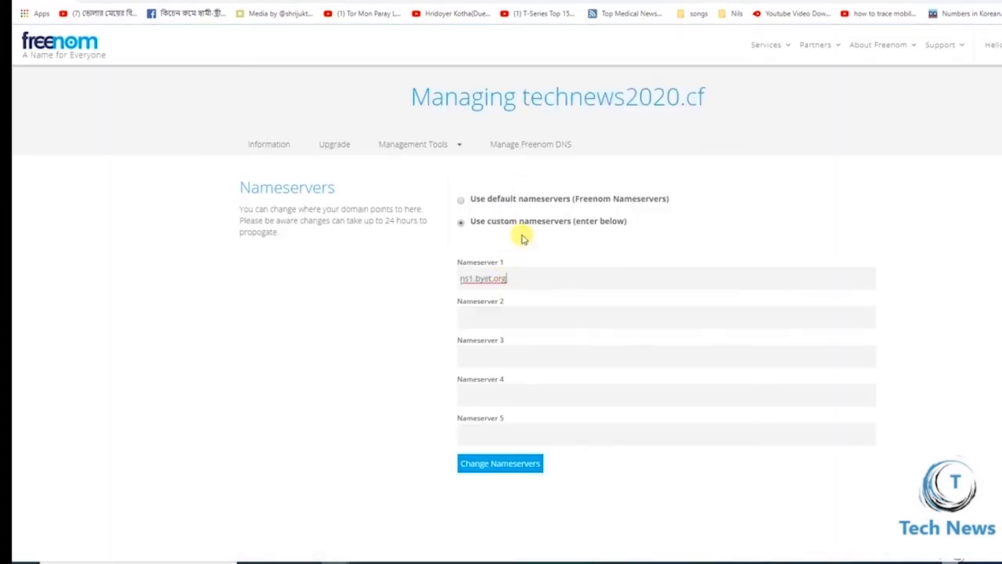
left_click(489, 320)
key("ctrl+shift+Tab")
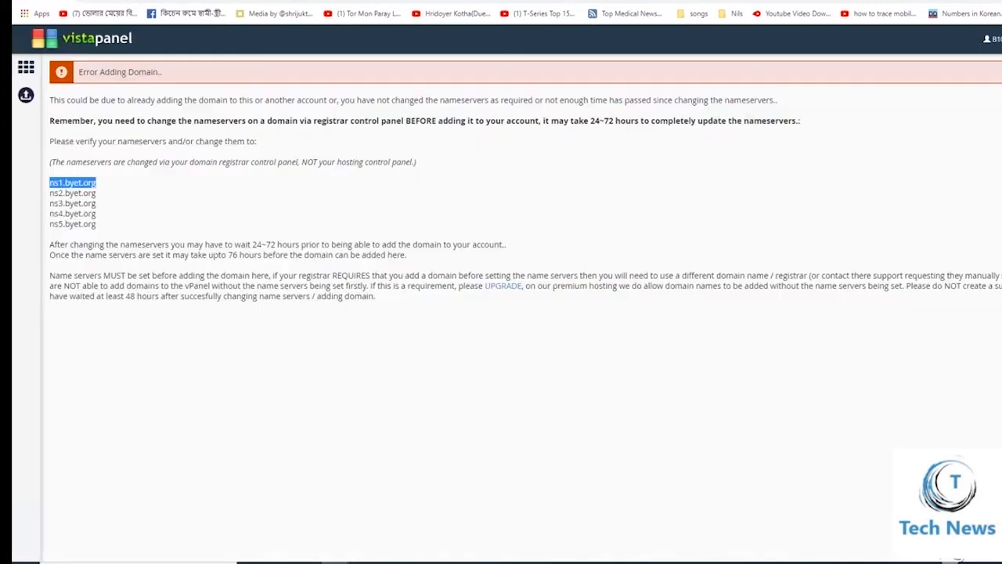
left_click_drag(105, 192, 51, 192)
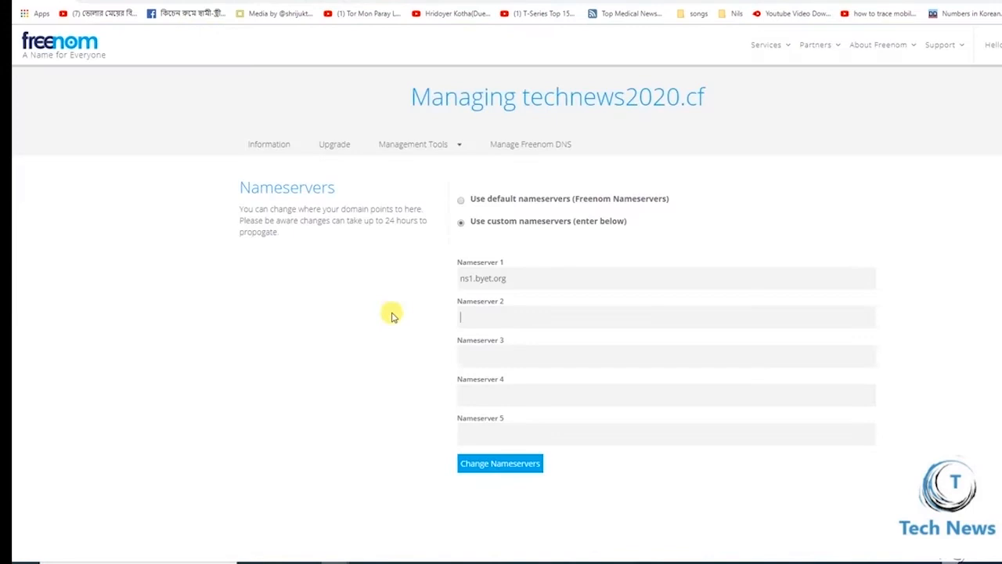
type("ns2.byet.org")
left_click(494, 352)
Copy ns3.byet.org and ns4.byet.org into Freenom's Nameserver 3 and 4 fields
left_click(678, 1)
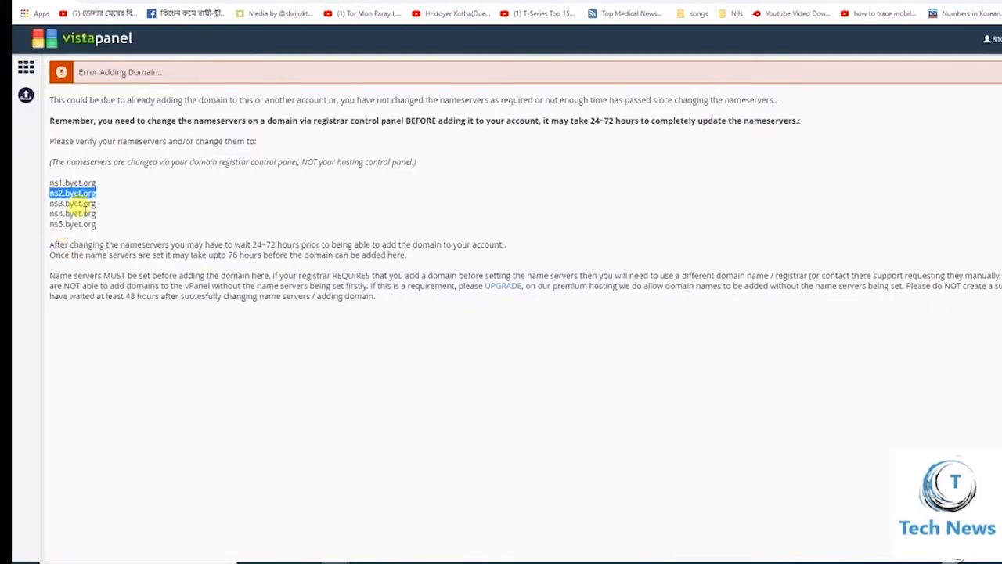
left_click_drag(97, 204, 47, 203)
key("ctrl+c")
key("ctrl+Tab")
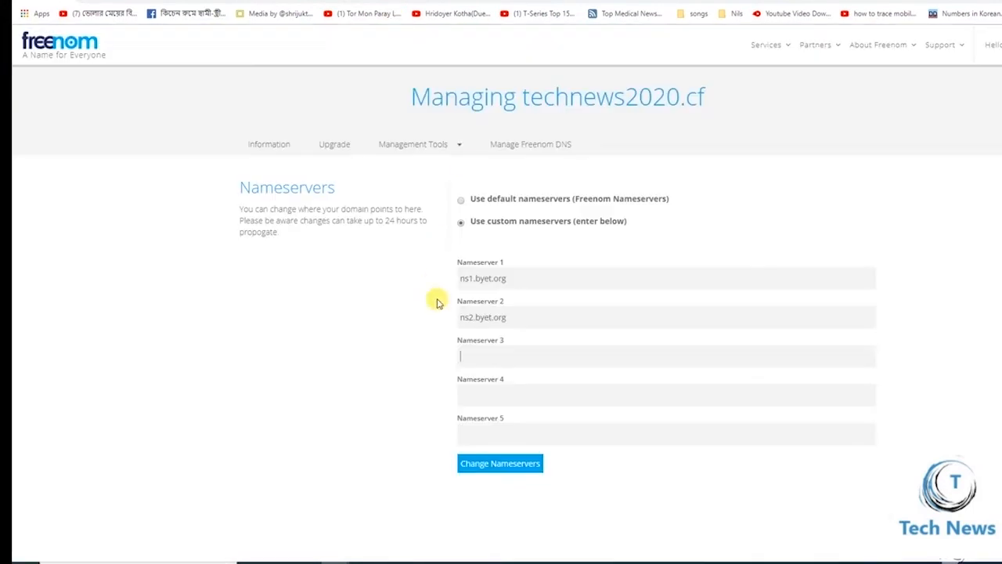
left_click(481, 353)
key("ctrl+v")
key("ctrl+Tab")
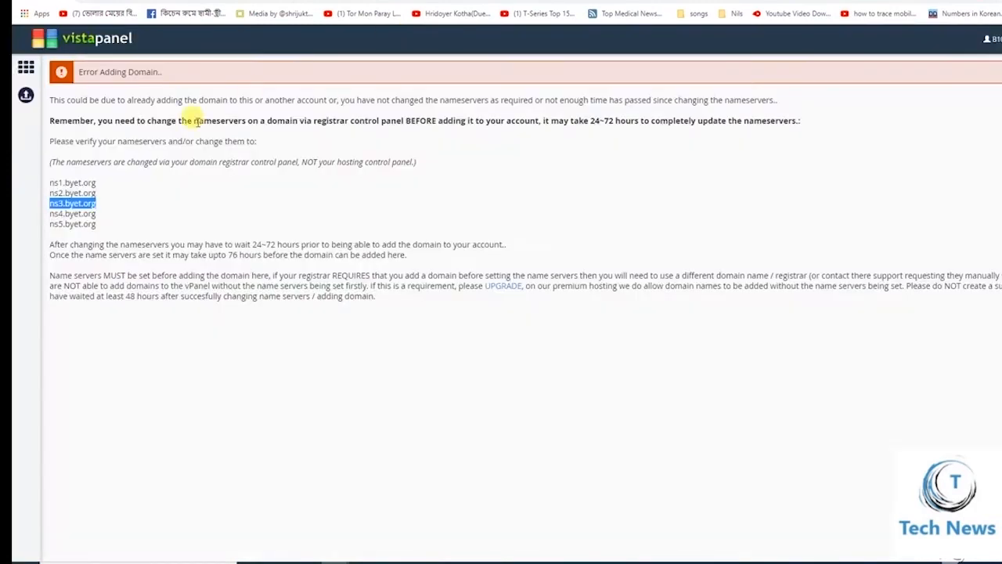
left_click_drag(100, 213, 47, 213)
key("ctrl+c")
key("ctrl+Tab")
left_click(483, 390)
key("ctrl+v")
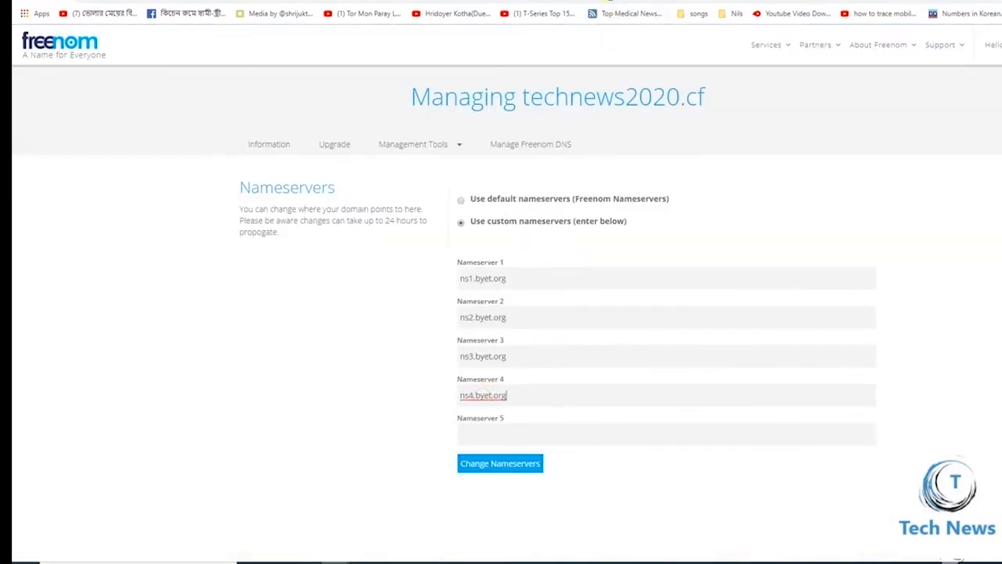
Enter ns5.byet.org as Nameserver 5 and save the custom nameservers
key("ctrl+Tab")
left_click_drag(97, 226, 46, 225)
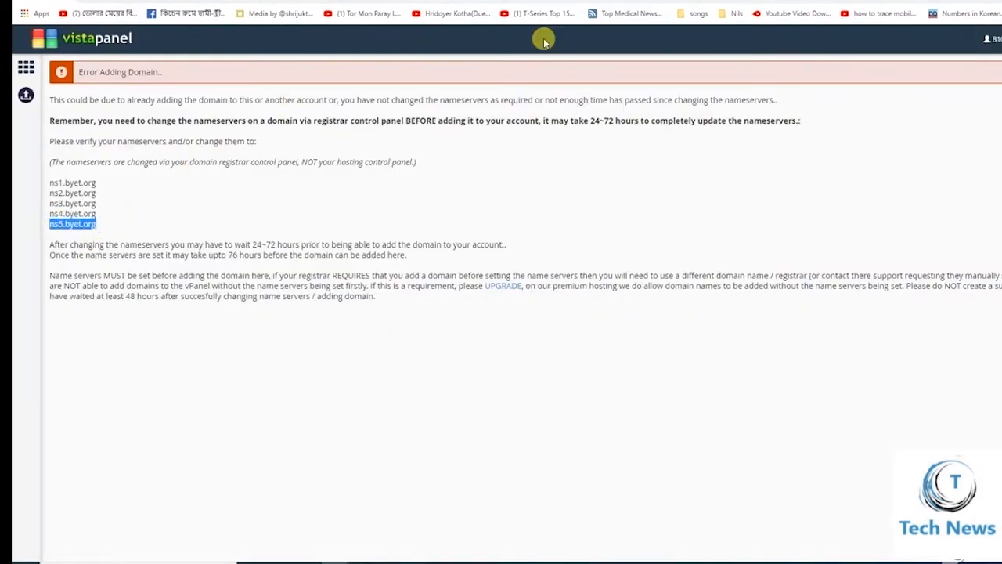
key("ctrl+c")
key("ctrl+Tab")
left_click(476, 431)
key("ctrl+v")
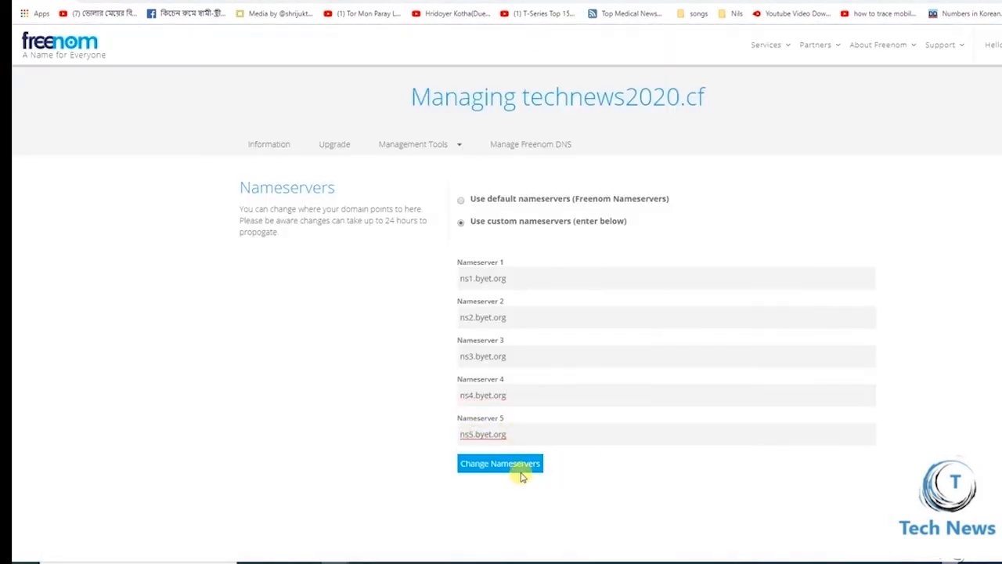
left_click(518, 469)
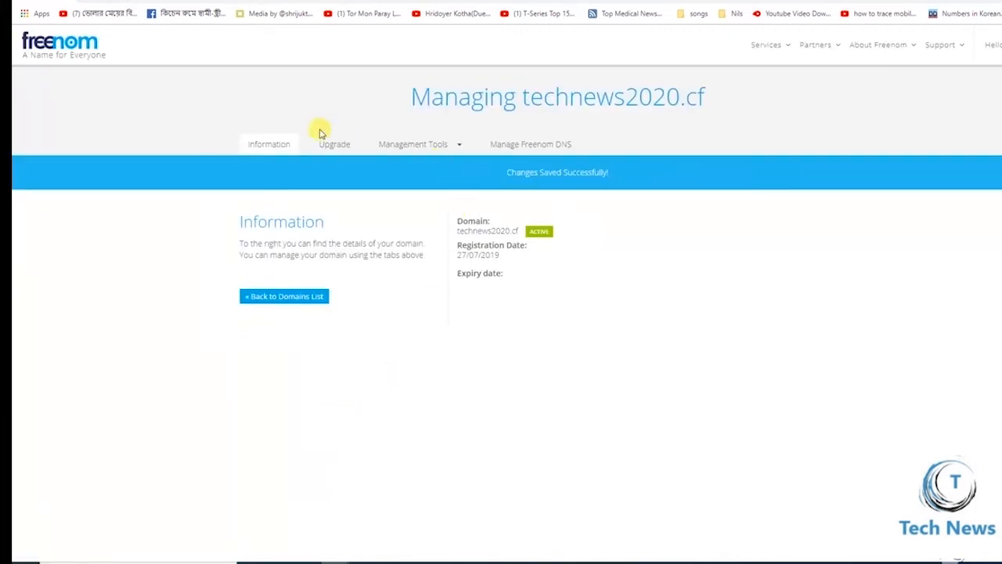
Recheck the ns1–ns5.byet.org nameservers, reopen Addon Domains, and select technews2020.cf for copying
left_click(438, 141)
left_click(412, 168)
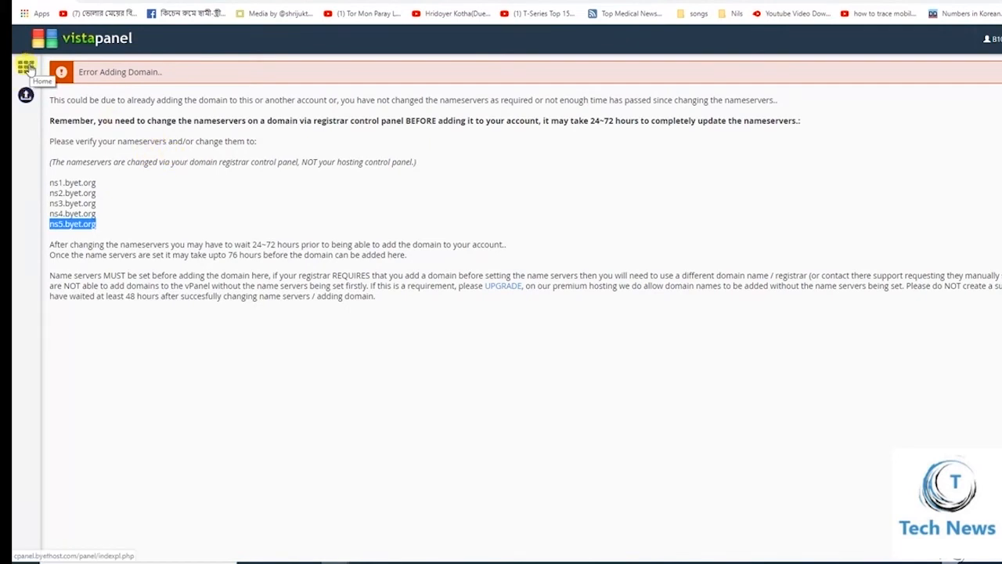
left_click(27, 68)
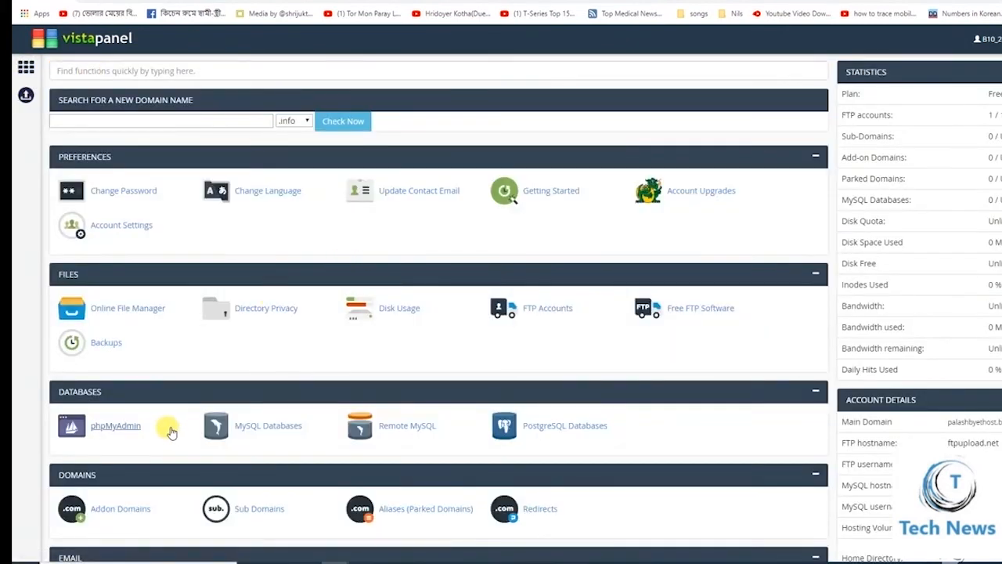
scroll(171, 432, "down", 1)
left_click(103, 452)
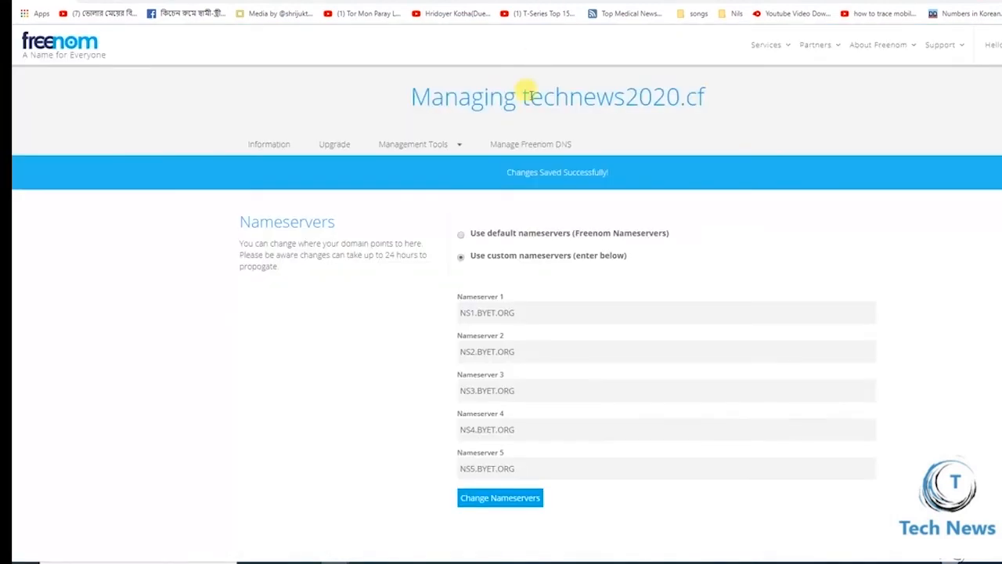
left_click_drag(709, 100, 520, 89)
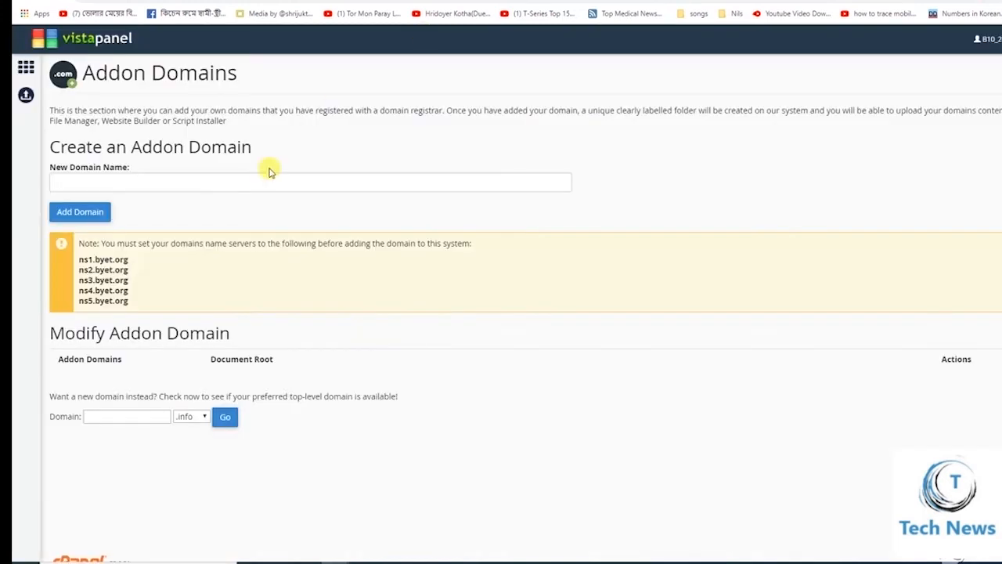
Add technews2020.cf as a new addon domain, check the confirmation, and return to VistaPanel home
left_click(179, 182)
key("ctrl+v")
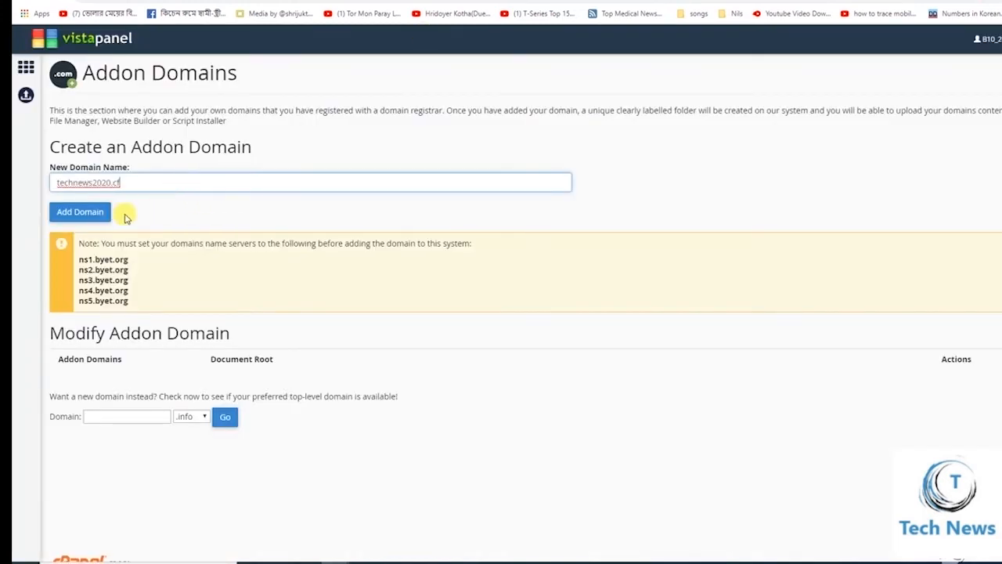
left_click(106, 213)
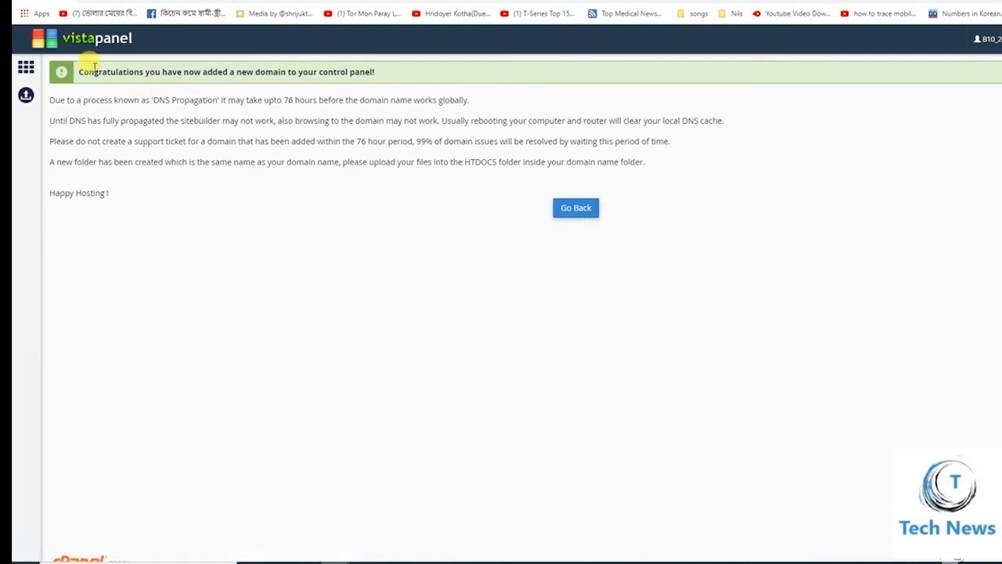
left_click_drag(379, 73, 78, 72)
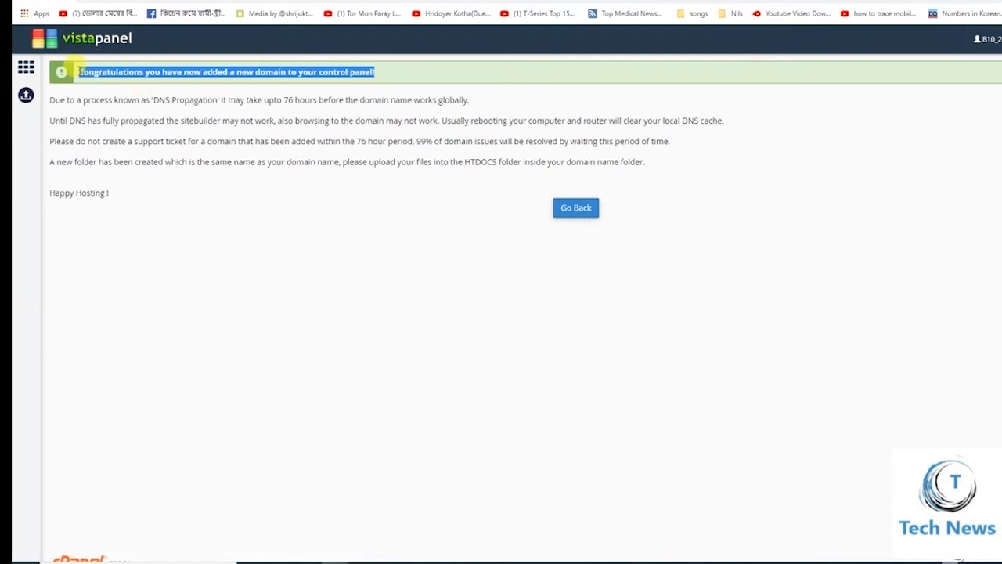
left_click(263, 265)
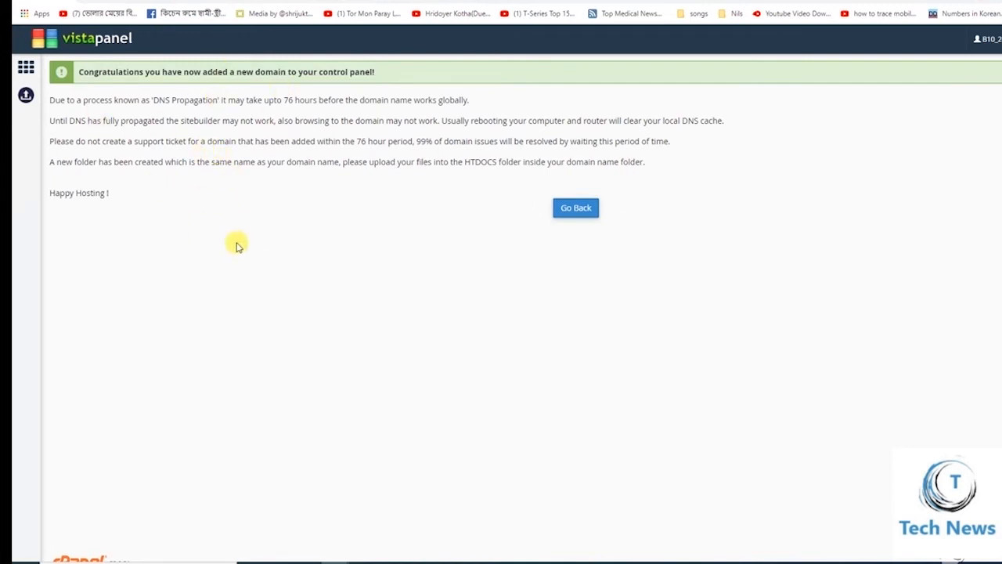
left_click(26, 69)
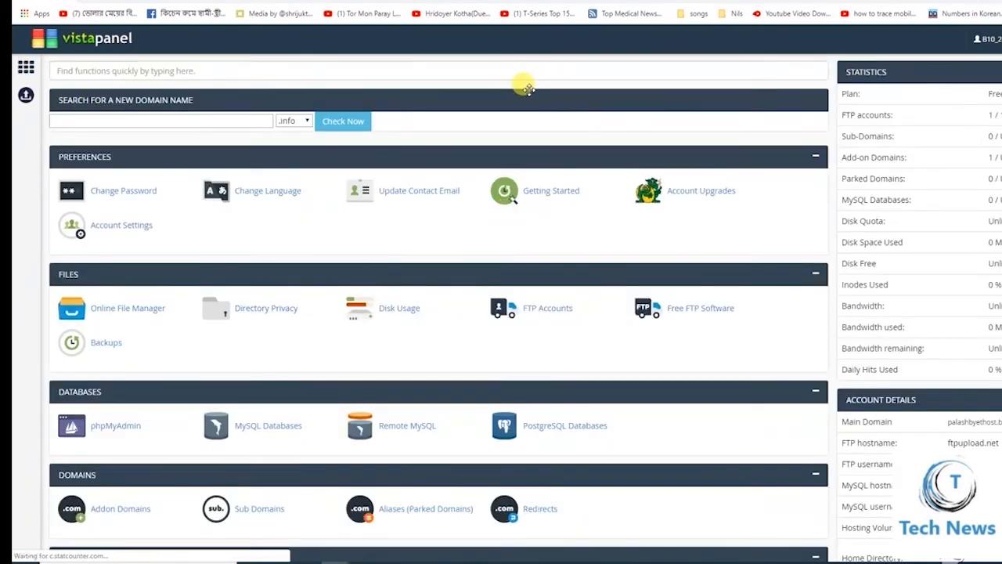
Launch the Softaculous Apps Installer from further down the VistaPanel dashboard
scroll(478, 254, "down", 3)
scroll(486, 243, "down", 6)
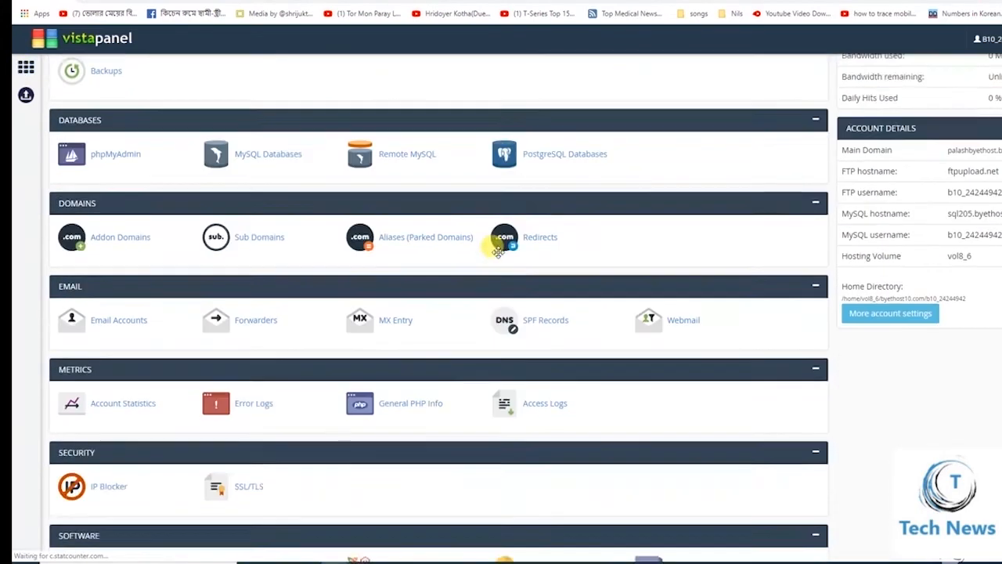
scroll(498, 249, "down", 2)
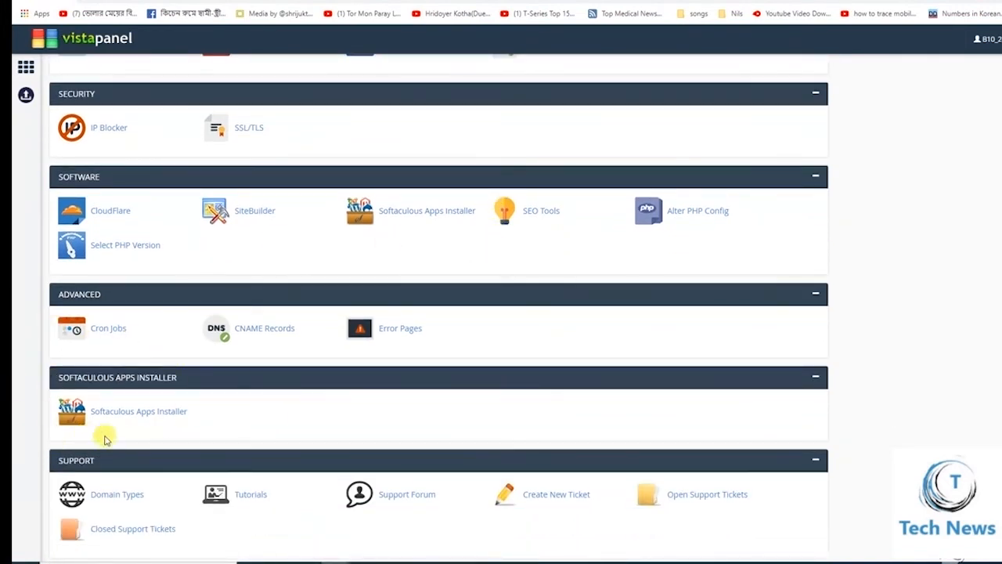
left_click(160, 413)
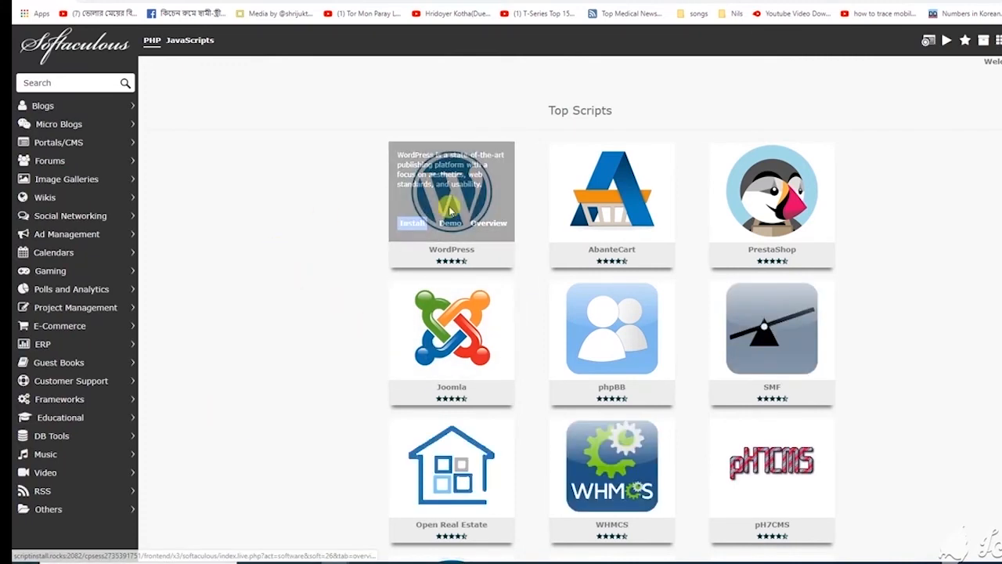
Choose Install on the WordPress tile under Top Scripts
mouse_move(419, 188)
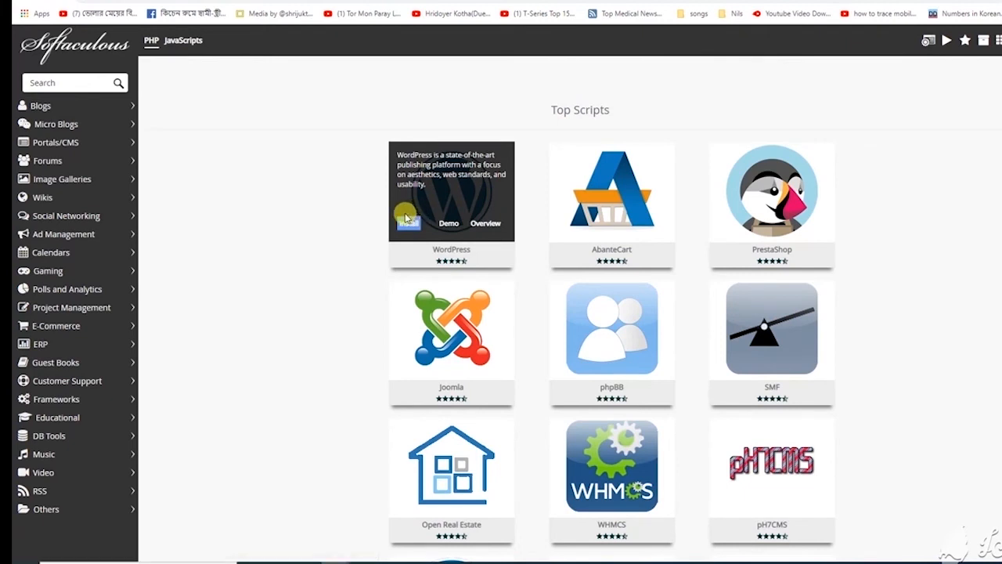
left_click(408, 225)
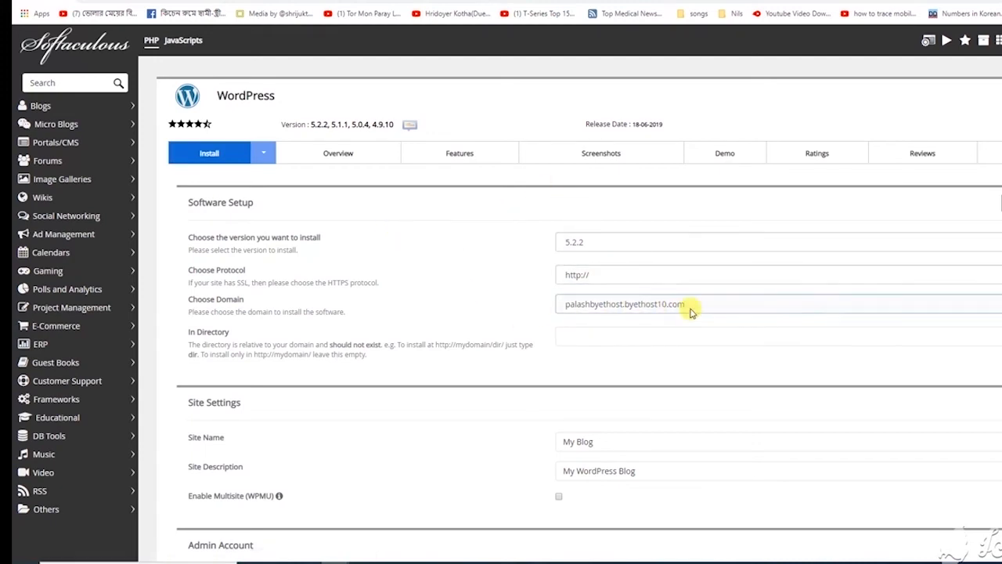
Pick technews2020.cf as the install domain and replace the default admin password with a new one
left_click(905, 307)
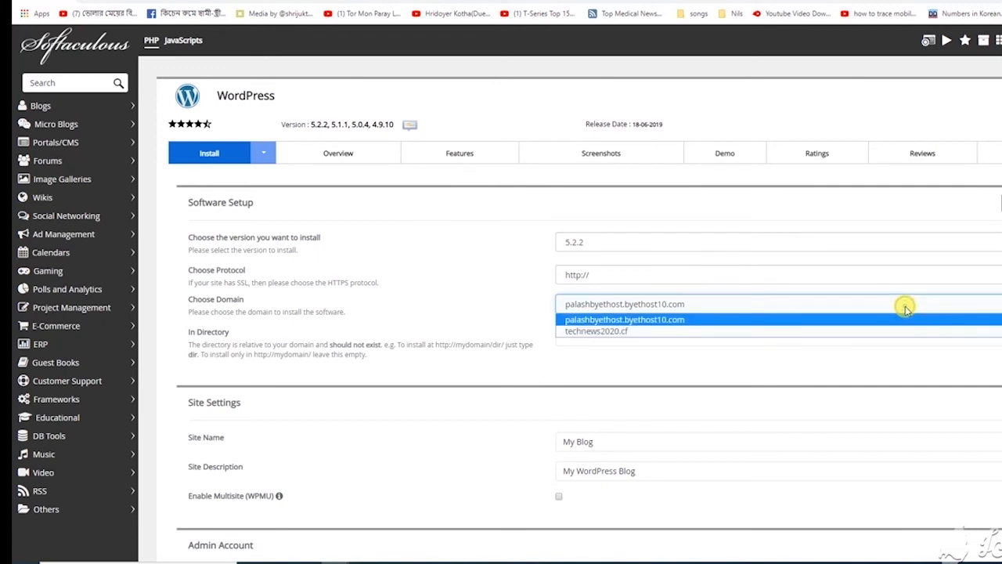
left_click(609, 330)
scroll(548, 251, "down", 1)
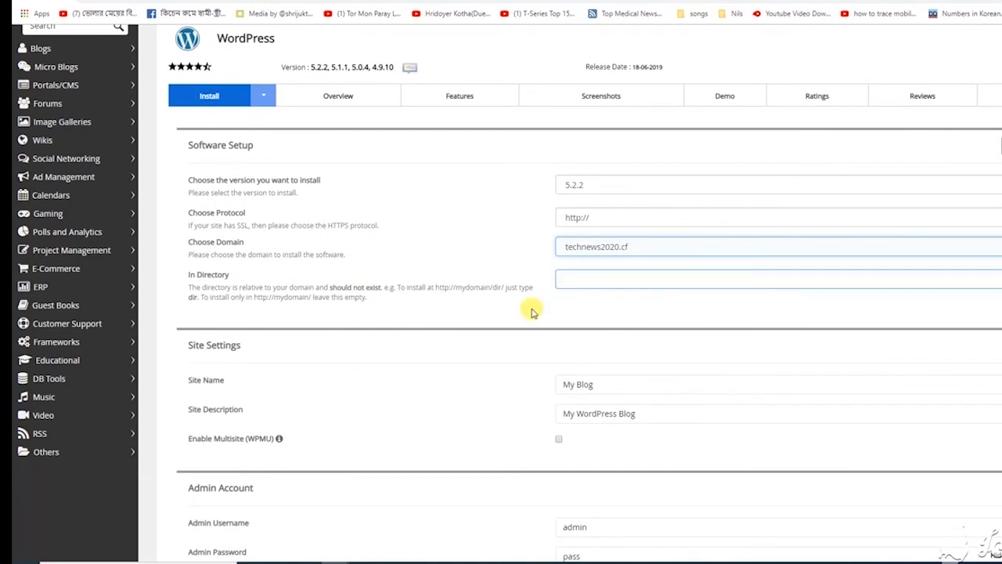
scroll(626, 374, "down", 1)
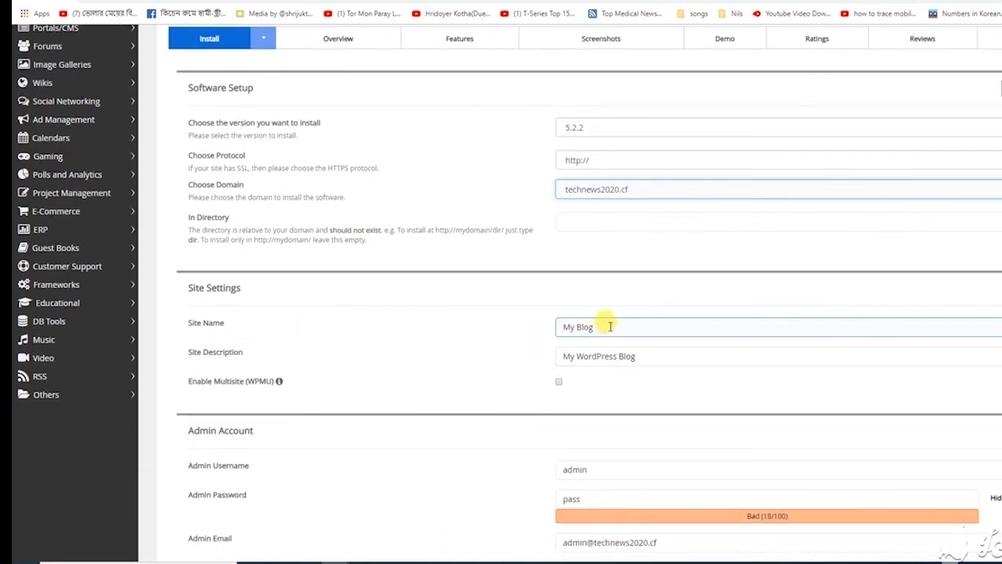
scroll(618, 357, "down", 1)
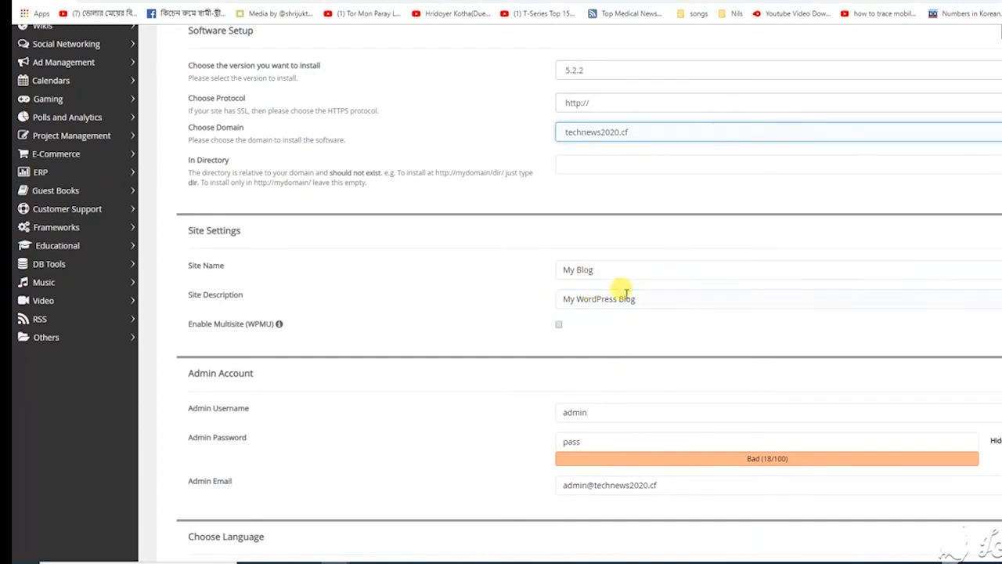
scroll(622, 286, "down", 2)
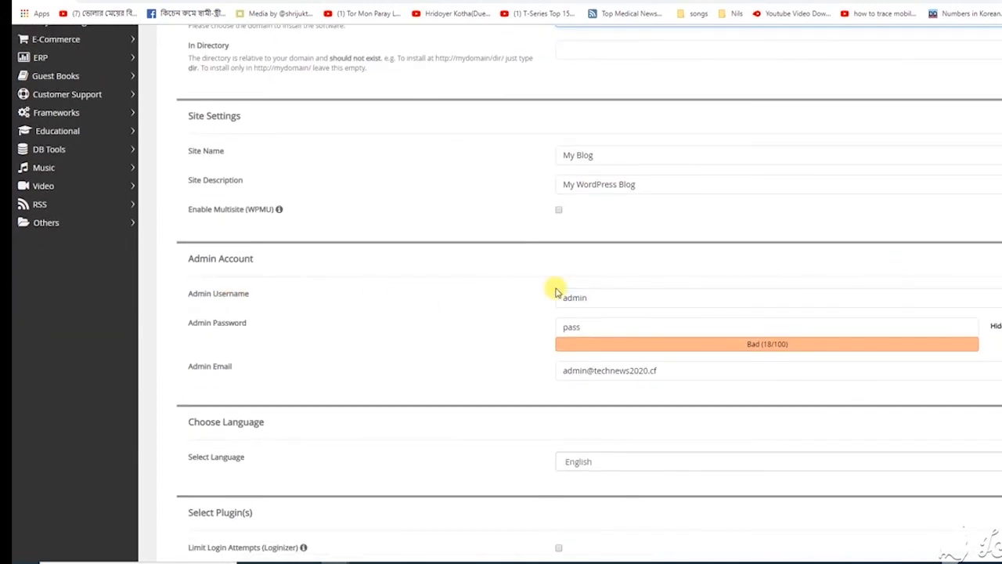
left_click(592, 329)
left_click_drag(599, 329, 437, 332)
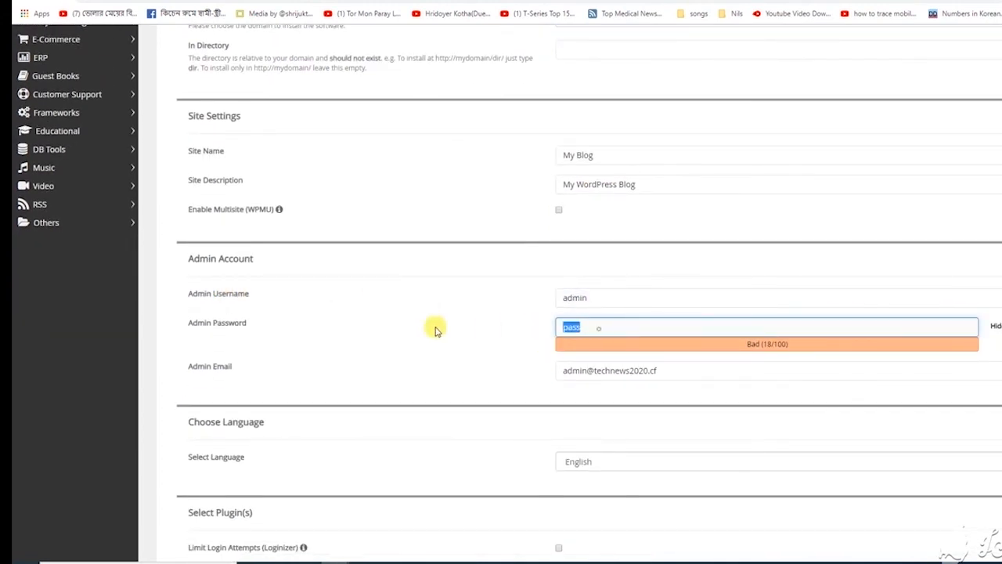
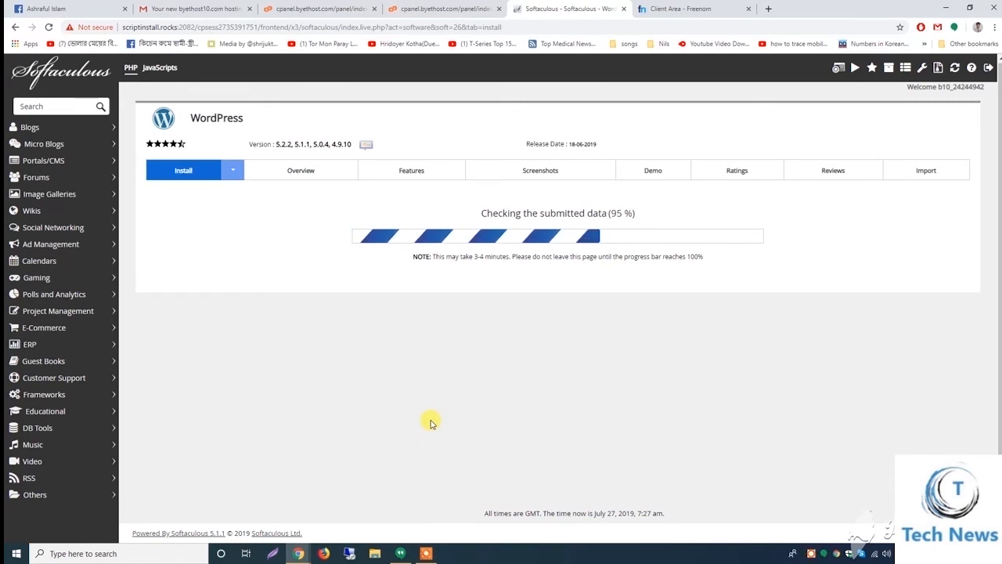
Append /wp-admin to the new blog's URL to reach its login page
left_click_drag(70, 166, 267, 184)
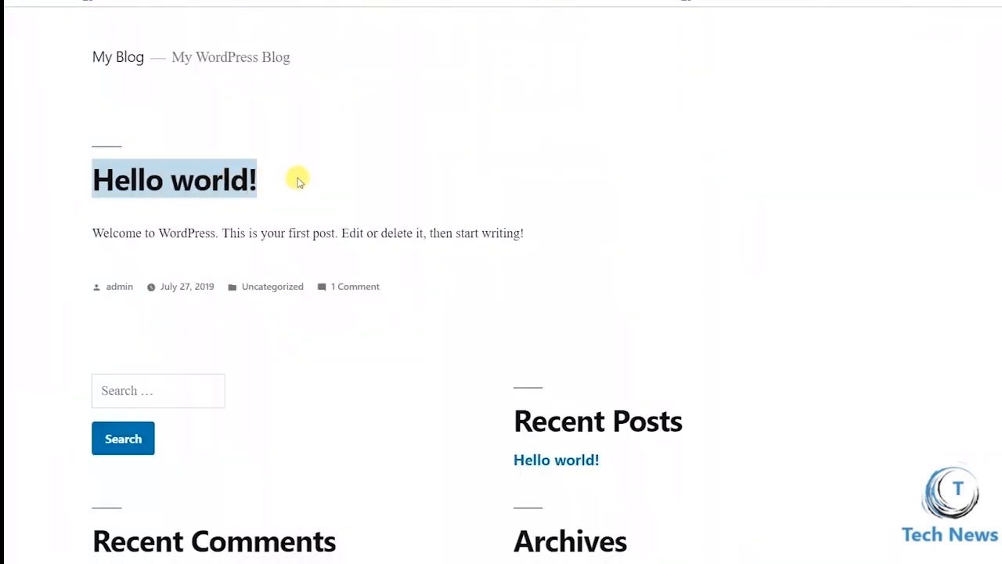
left_click(380, 156)
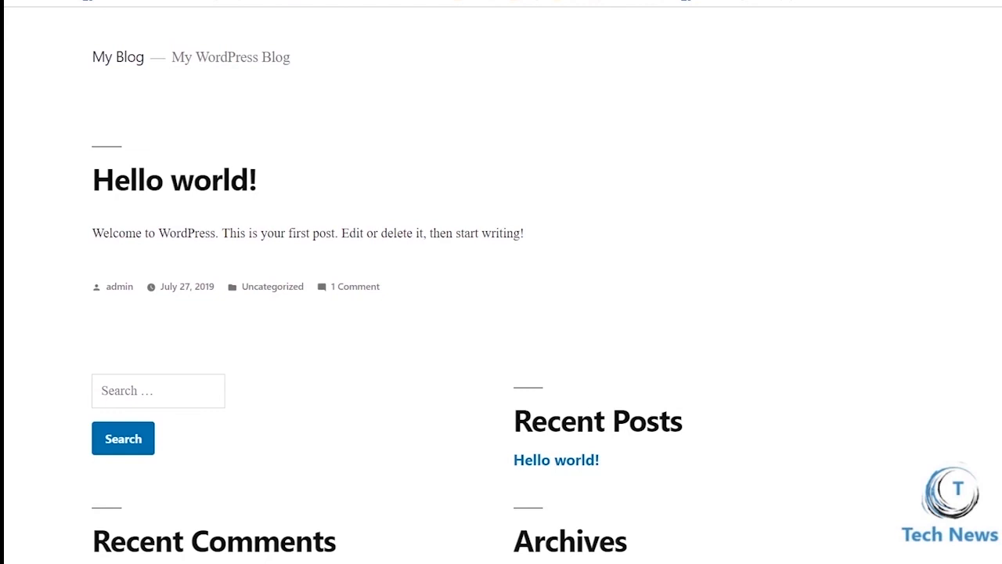
type("/")
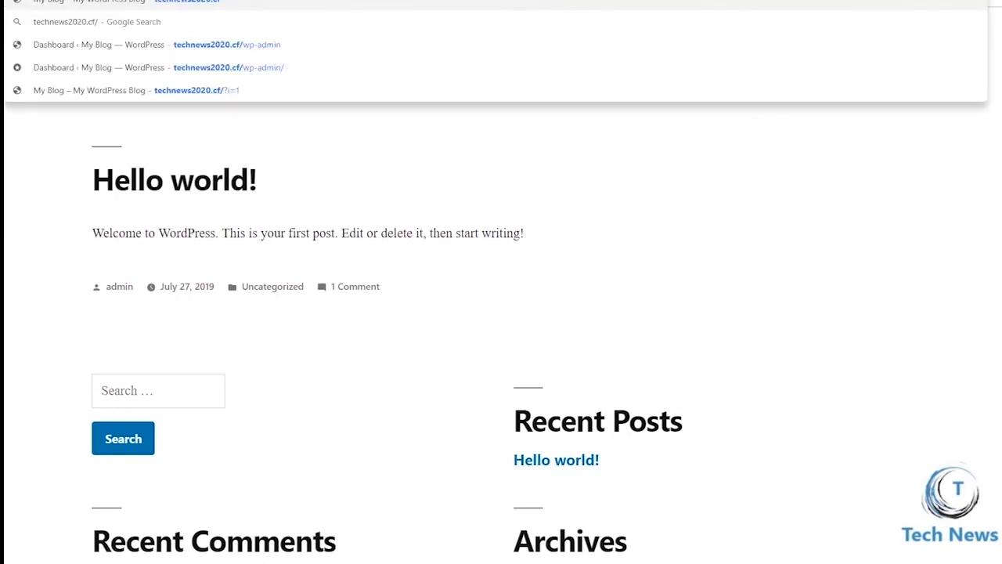
type("w")
key("Return")
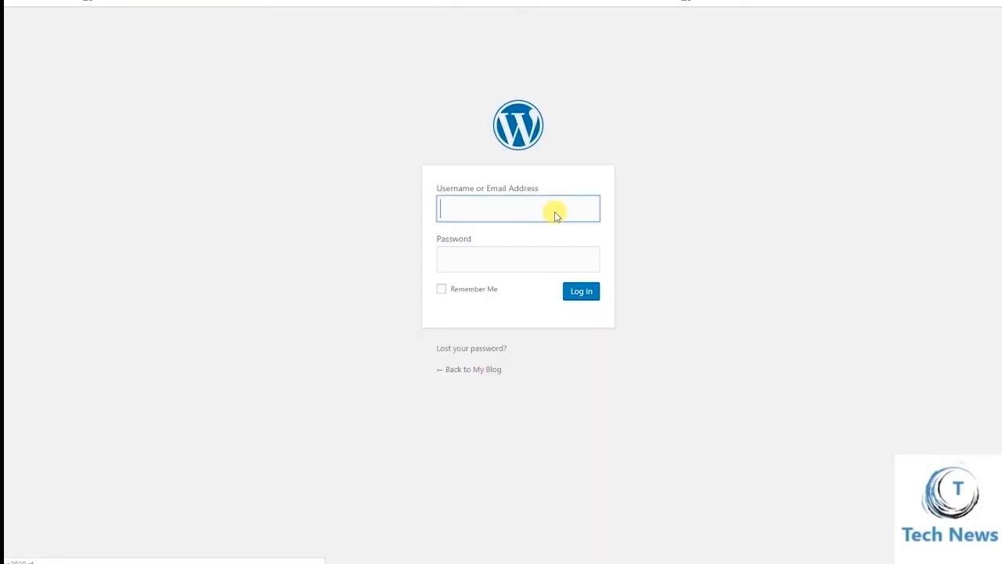
Sign in with username admin and its password, with Remember Me ticked
key("Tab")
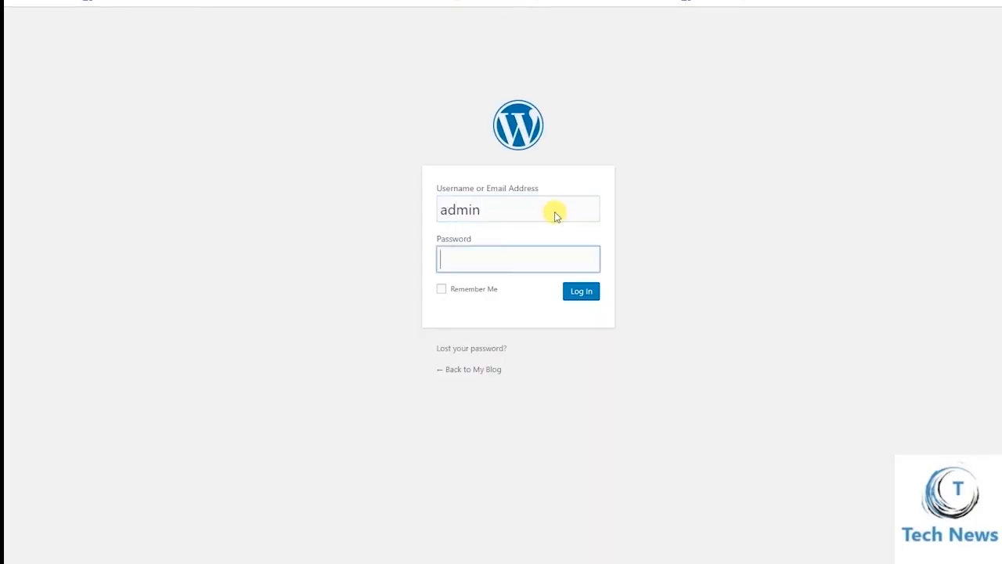
left_click(454, 296)
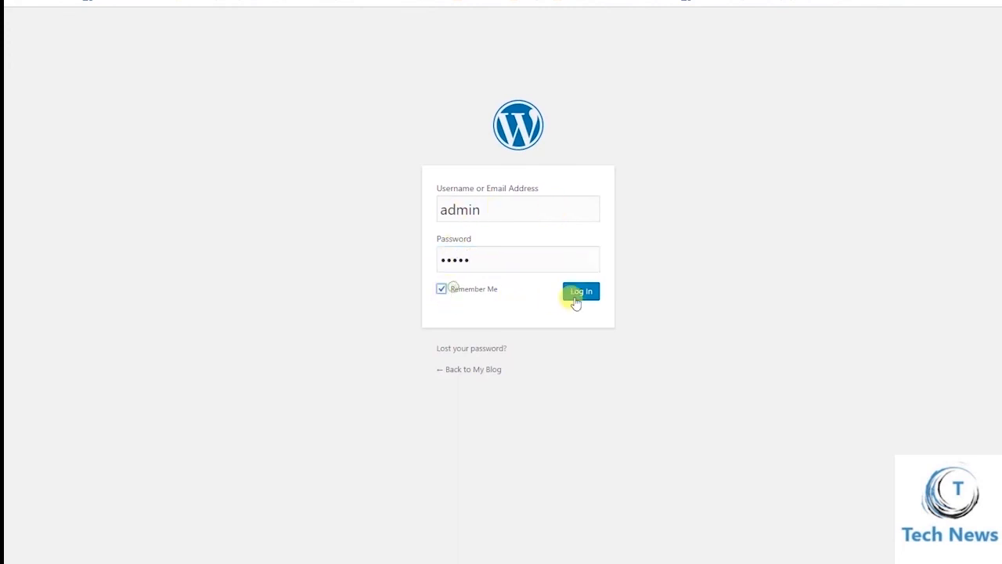
left_click(574, 301)
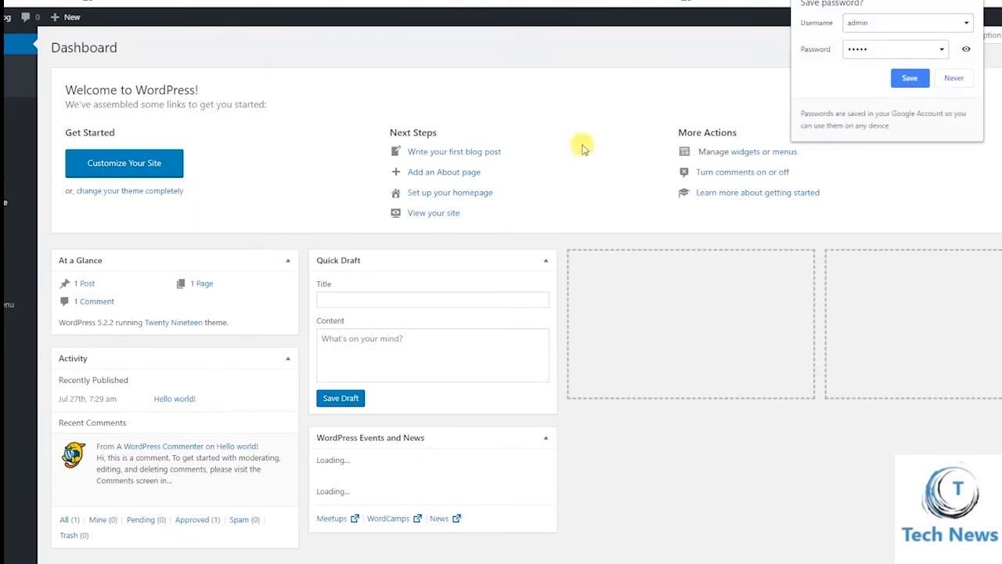
Save the admin login in Chrome's 'Save password?' popup and look over the Dashboard
left_click(910, 77)
scroll(427, 110, "down", 1)
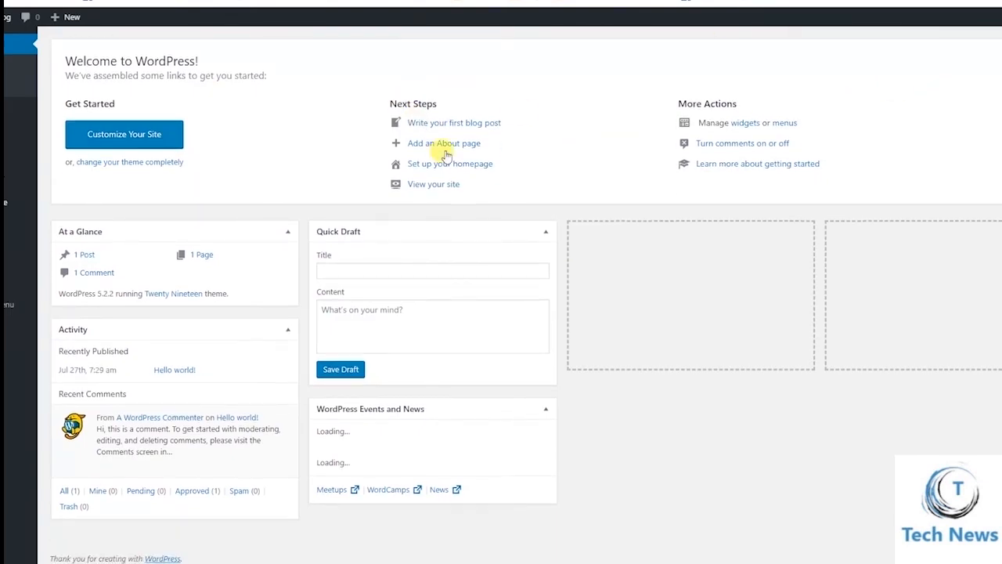
scroll(459, 188, "up", 1)
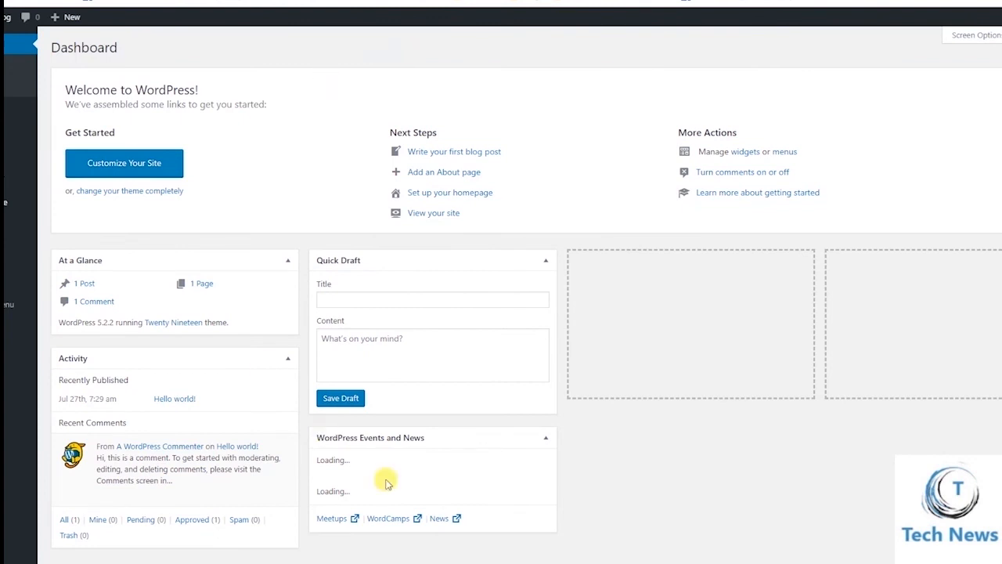